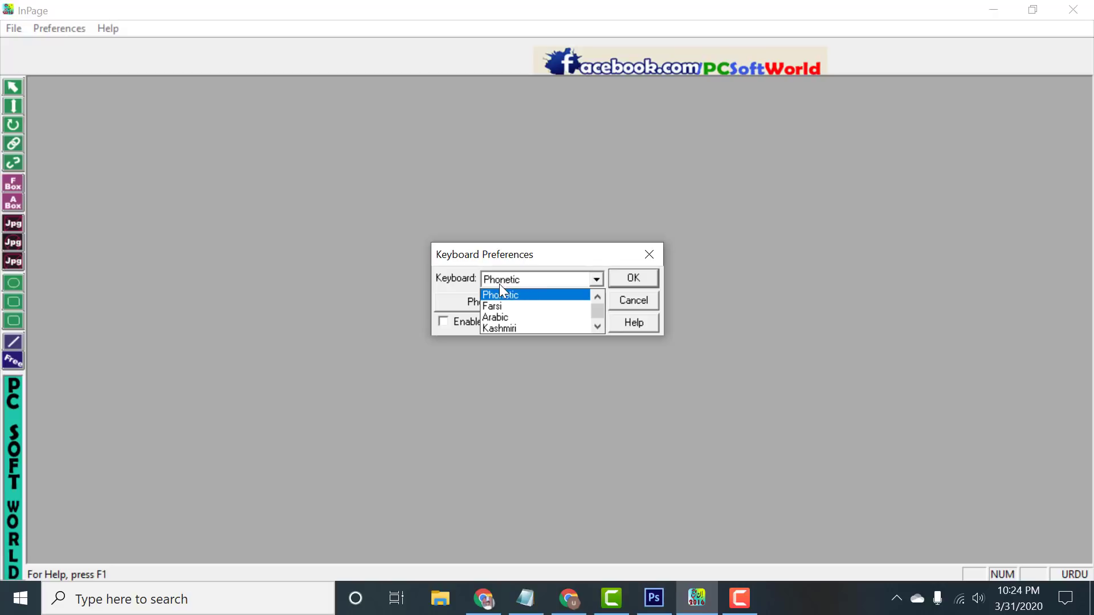
- Set the keyboard preference to Phonetic and create a new blank document with the default page settings
click(534, 294)
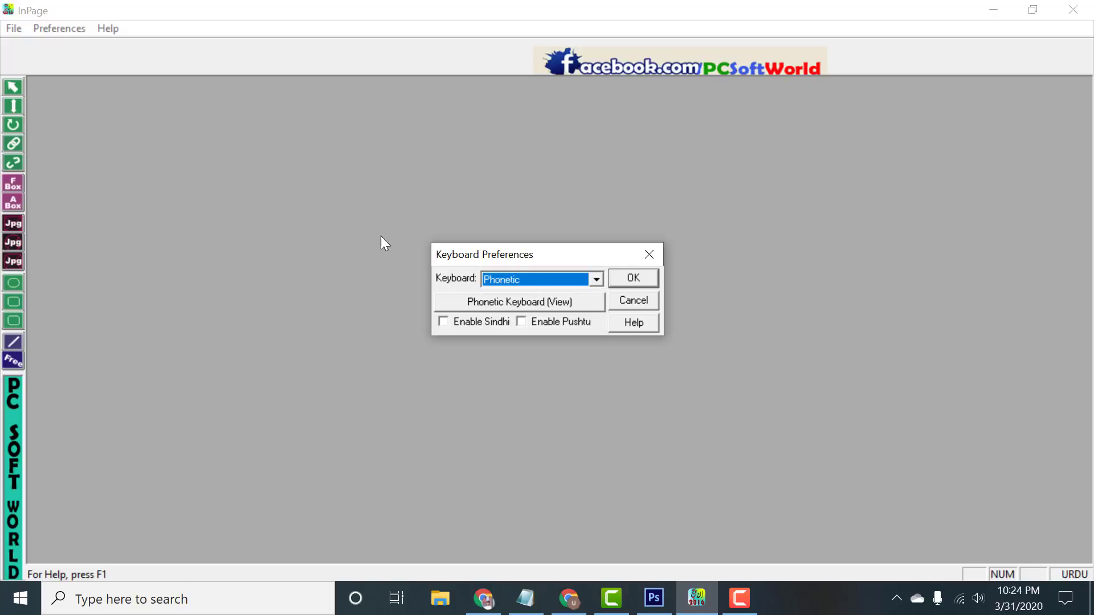
click(629, 278)
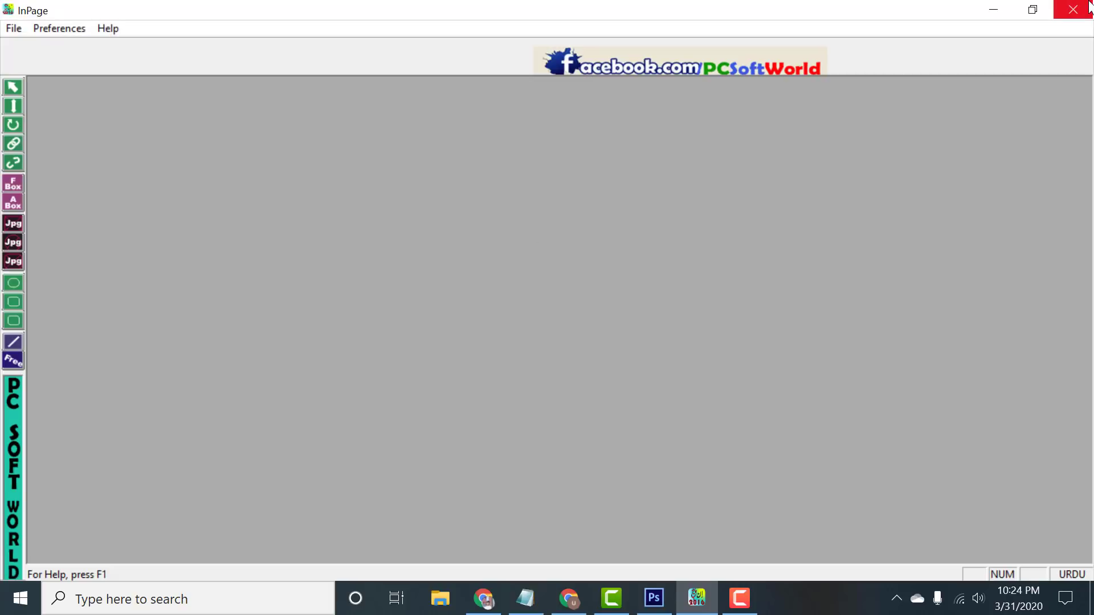
click(13, 28)
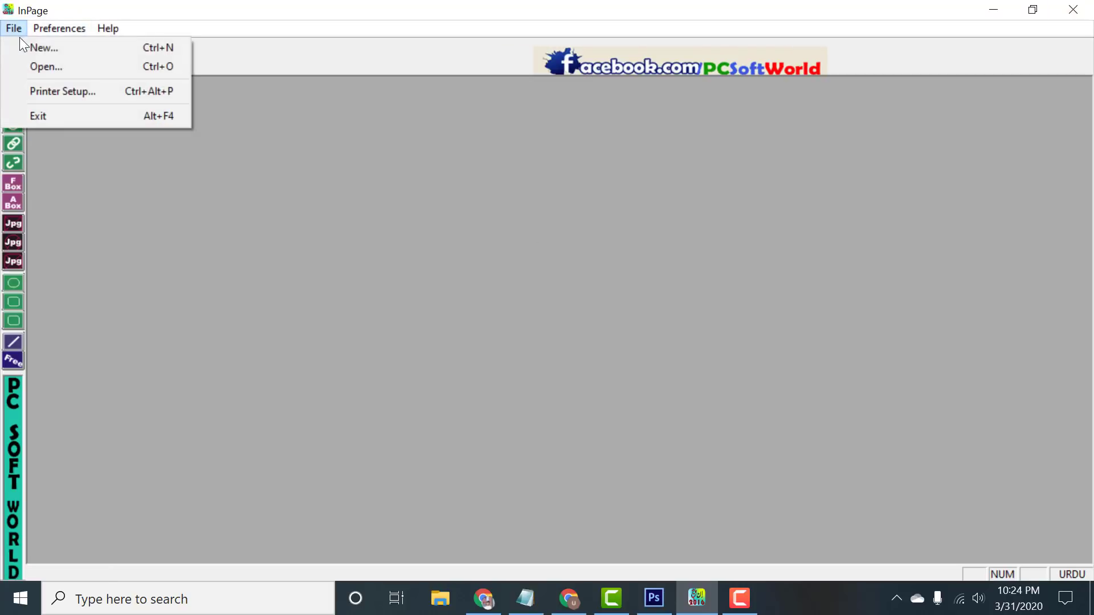
click(32, 49)
click(674, 256)
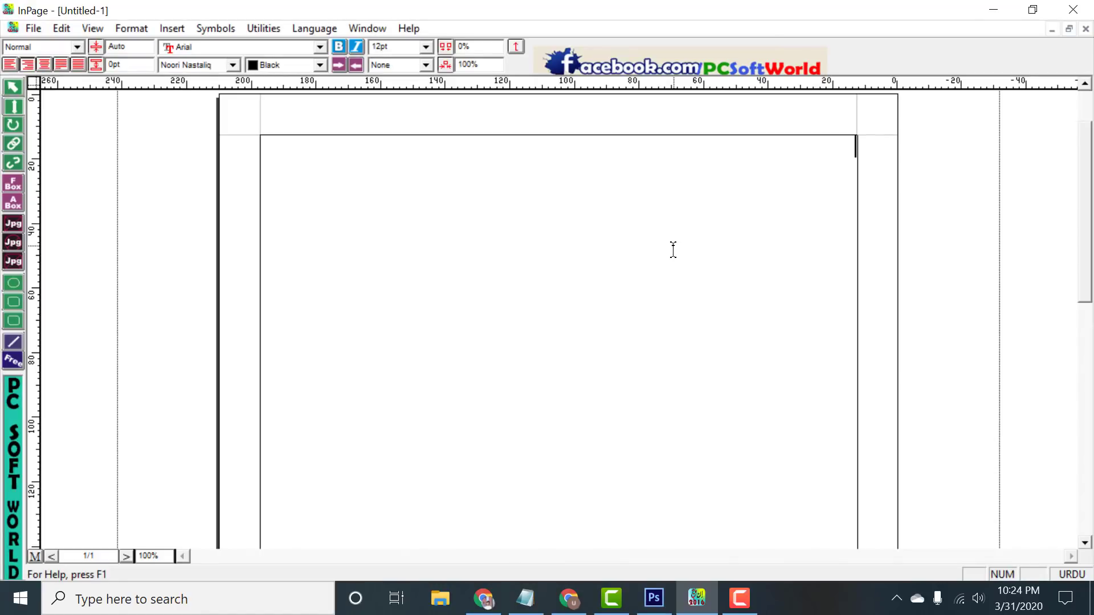
- Write the two-line Urdu verse "میرے مرنے پر لاکھ روئیں گے" and "میرے رونے پر کون مرتا ہے؟" on the page
key(ctrl+2)
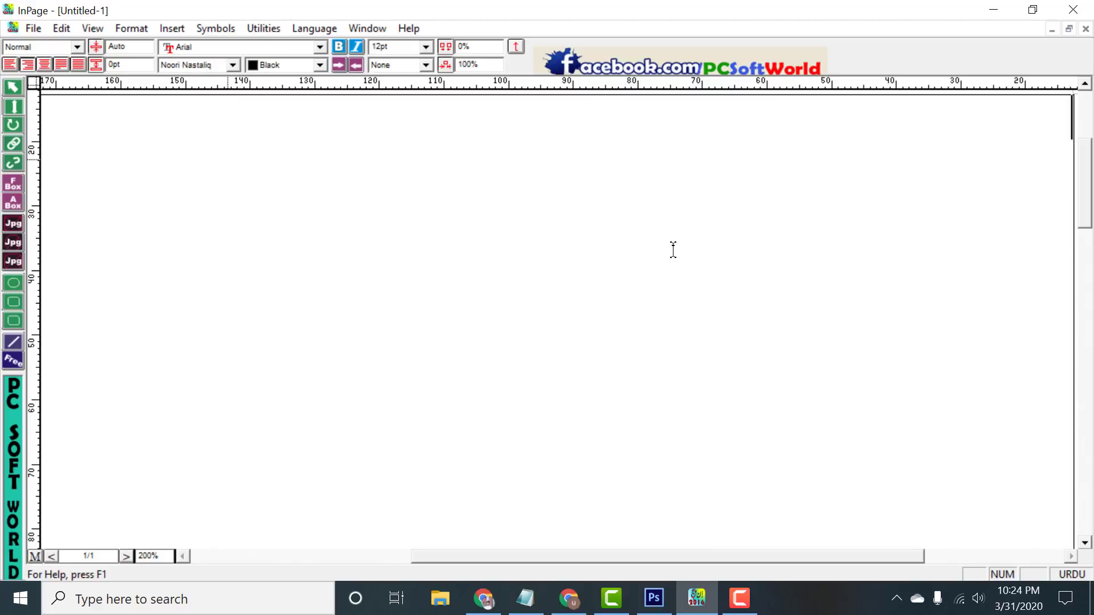
text(میرے مرن)
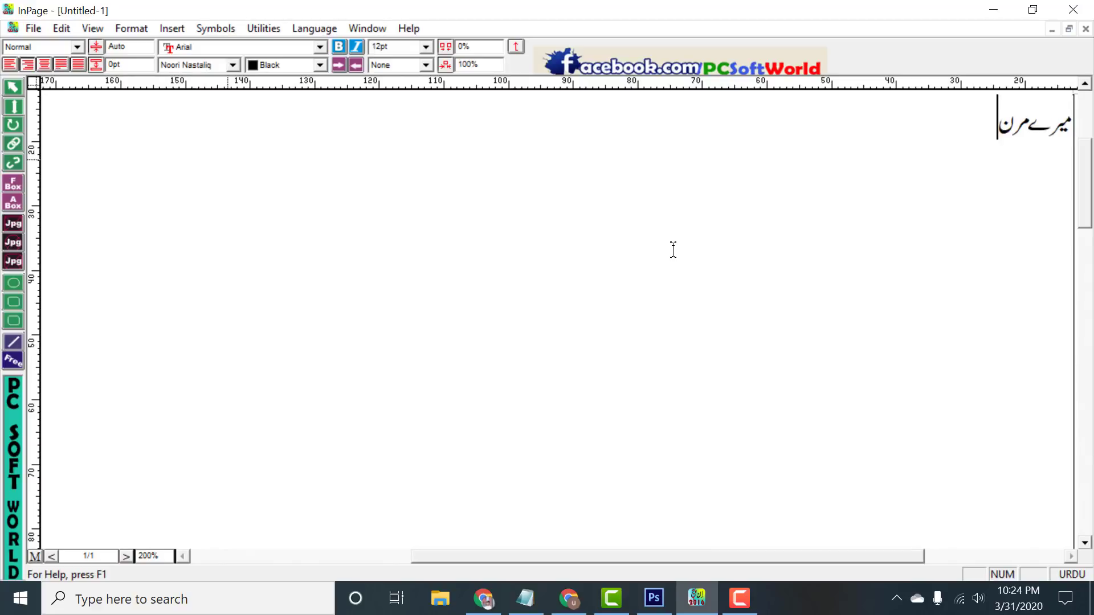
text(ے پر لاکھ روئیں گے)
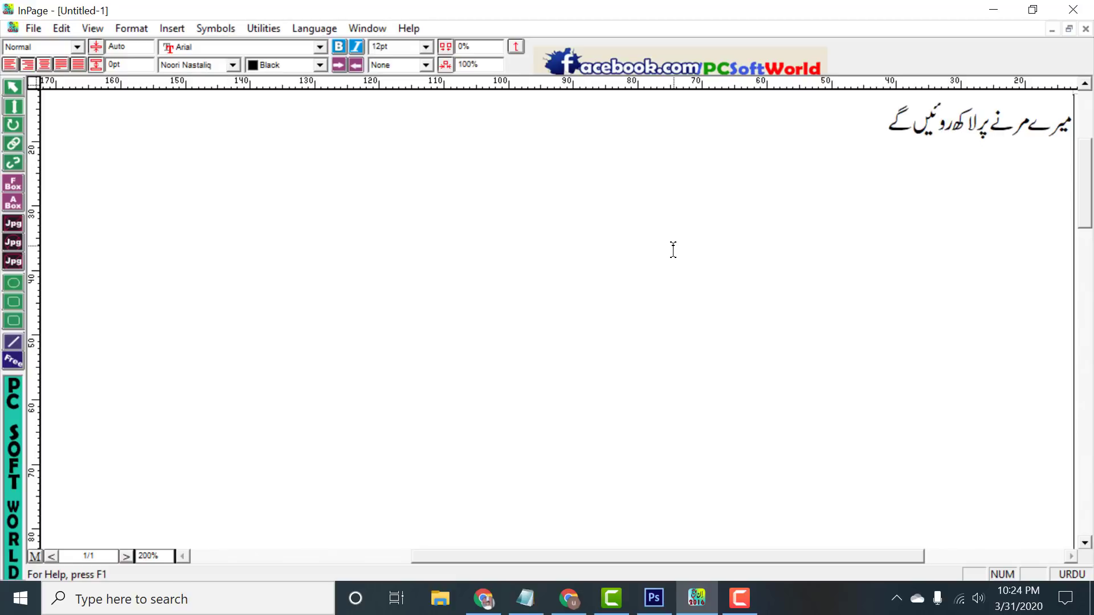
key(Return)
text(میرے رونے پر کون مرتا ہے)
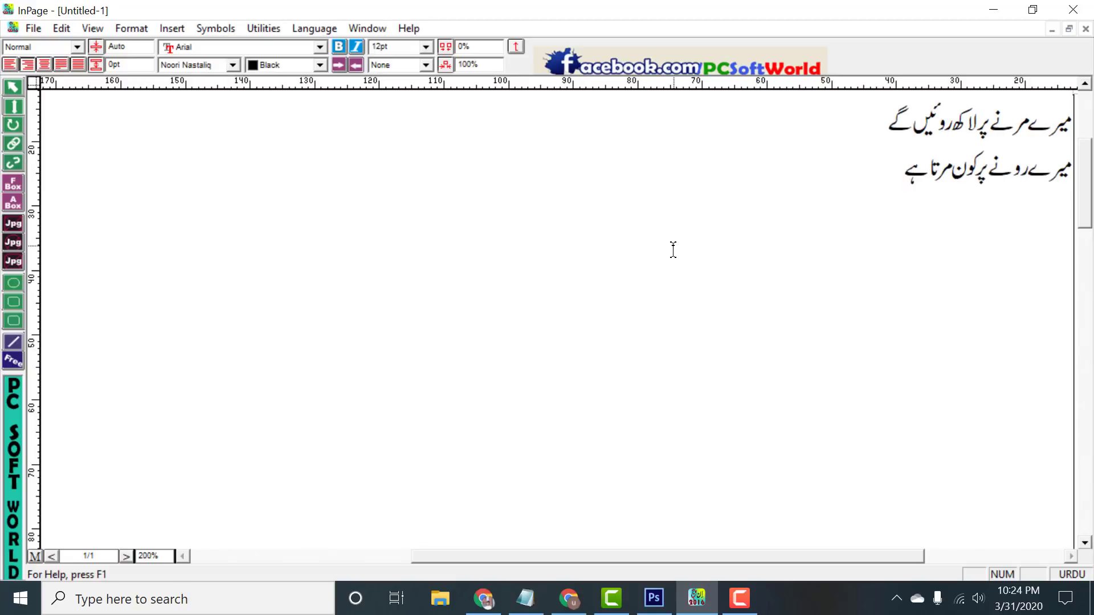
text(؟)
- Enlarge both lines of the verse to 22pt and centre them on the page
key(ctrl+a)
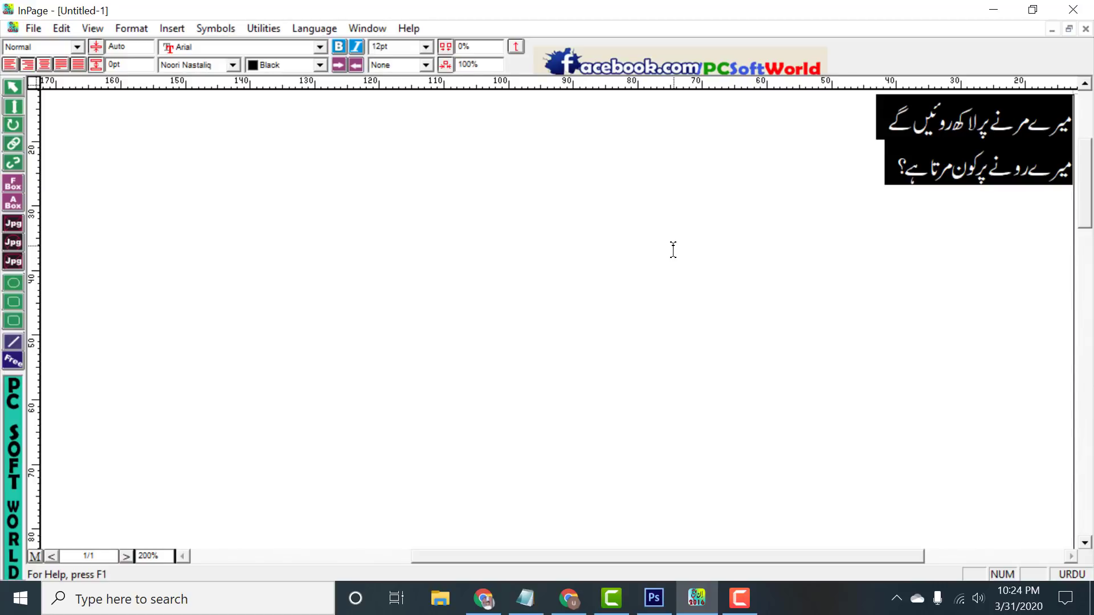
key(ctrl+bracketright)
key(ctrl+bracketright)
key(ctrl+bracketright)
key(ctrl+bracketright)
key(ctrl+bracketright)
key(ctrl+bracketright)
key(ctrl+bracketright)
key(ctrl+bracketright)
key(ctrl+bracketright)
key(ctrl+bracketright)
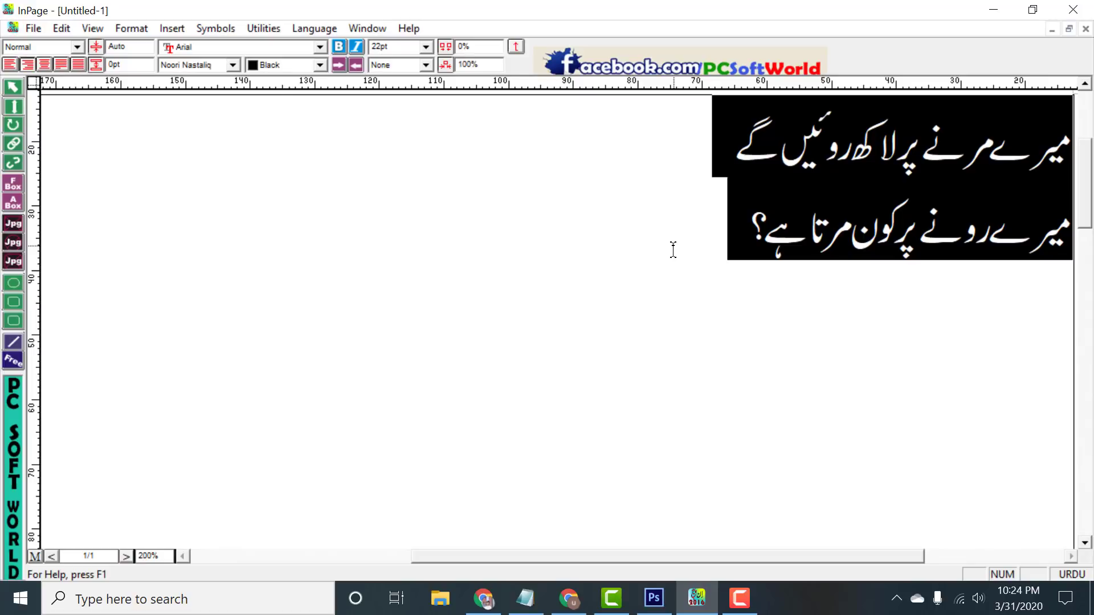
key(ctrl+e)
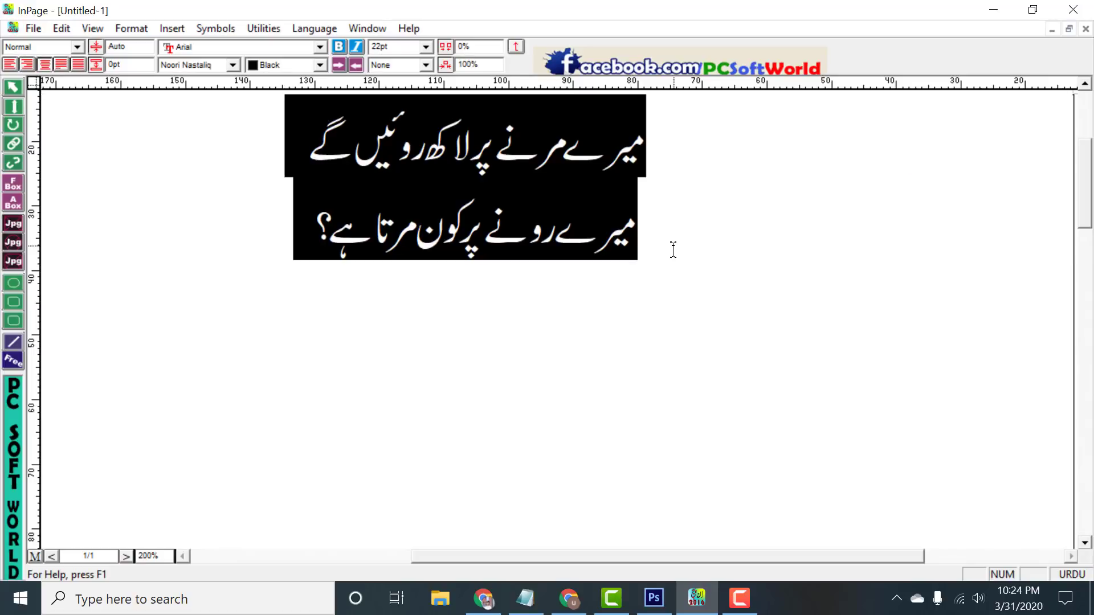
- Switch to Photoshop and open the 1nqkyu image from the Desktop
click(669, 608)
click(32, 9)
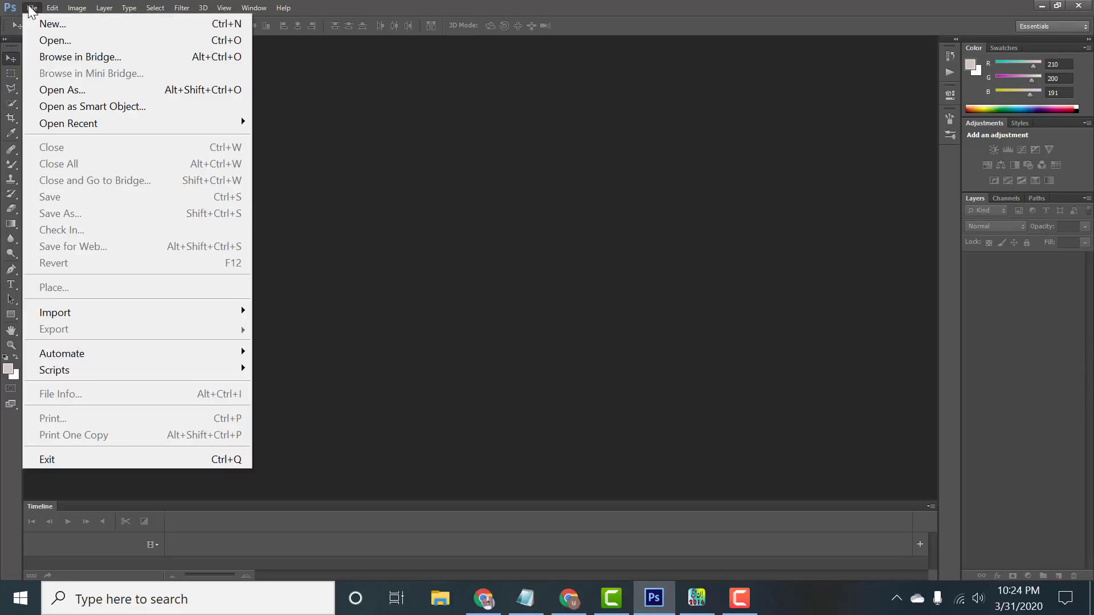
click(36, 40)
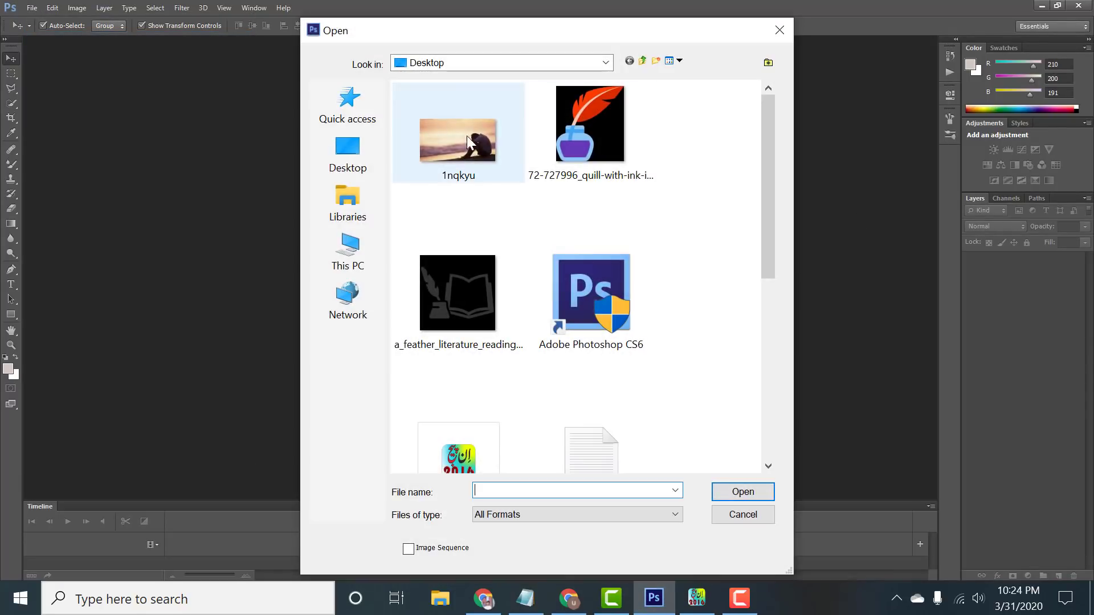
scroll(463, 134, down, 5)
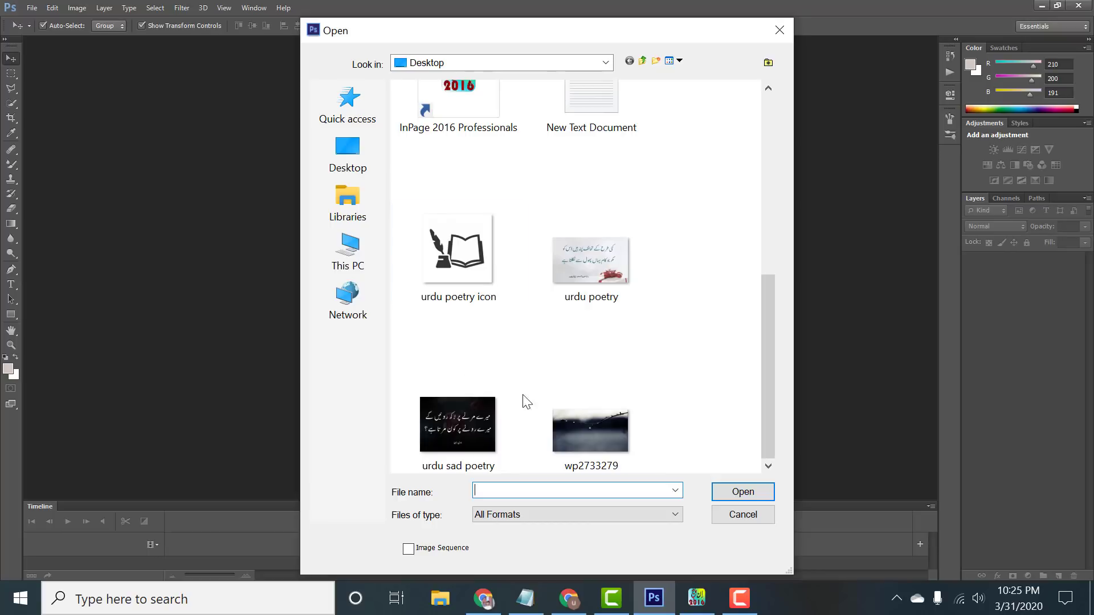
scroll(576, 380, up, 5)
double_click(454, 140)
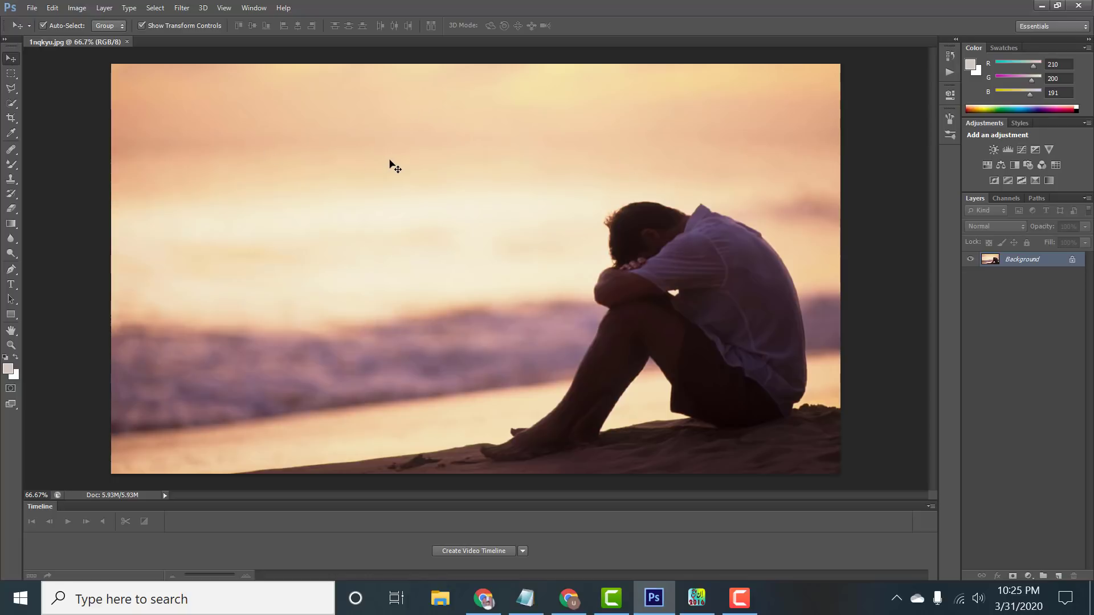
- Return to InPage, compare with the background photo in Photoshop, and choose Black as the verse's text colour
click(697, 596)
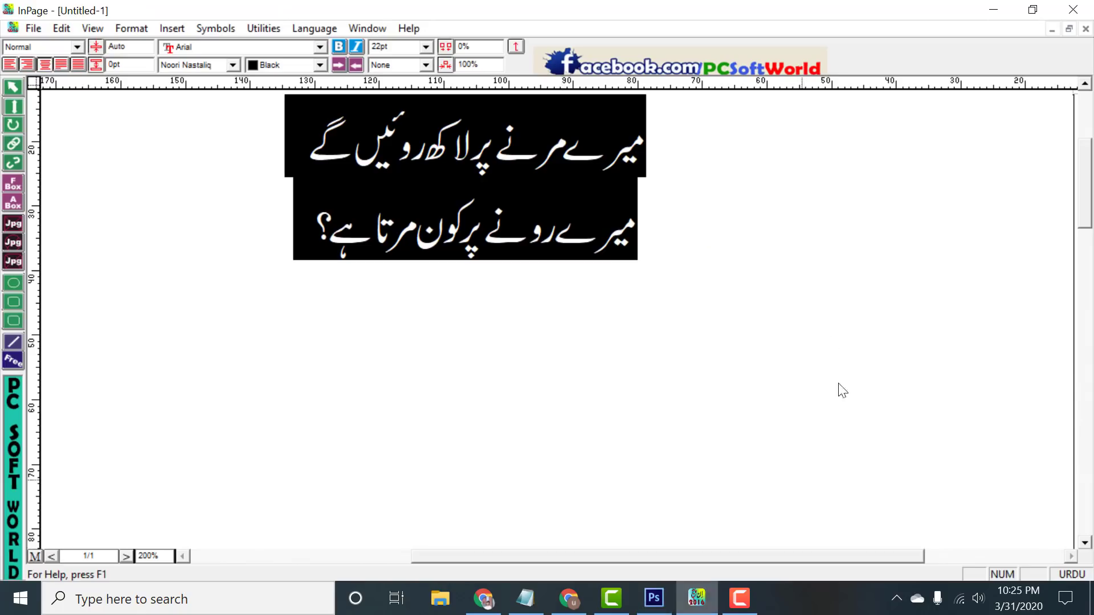
click(286, 67)
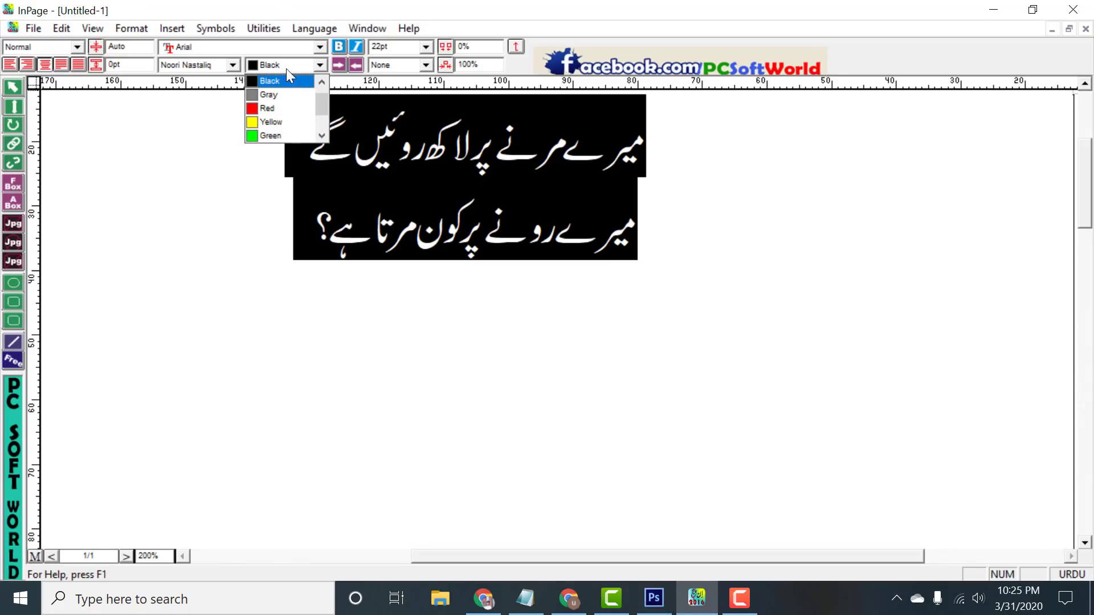
click(661, 601)
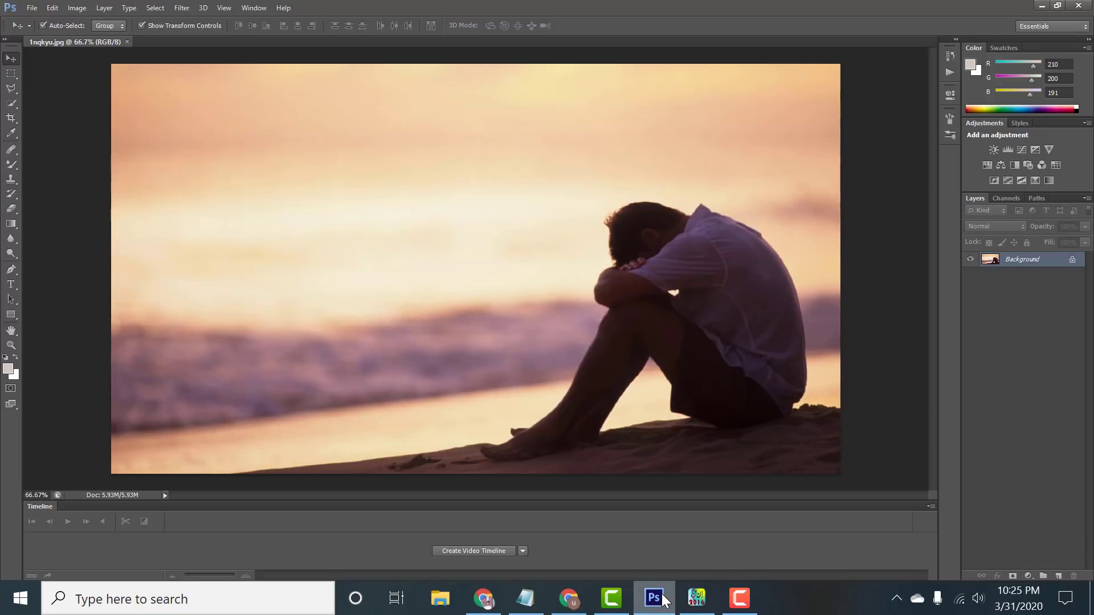
click(697, 598)
click(260, 66)
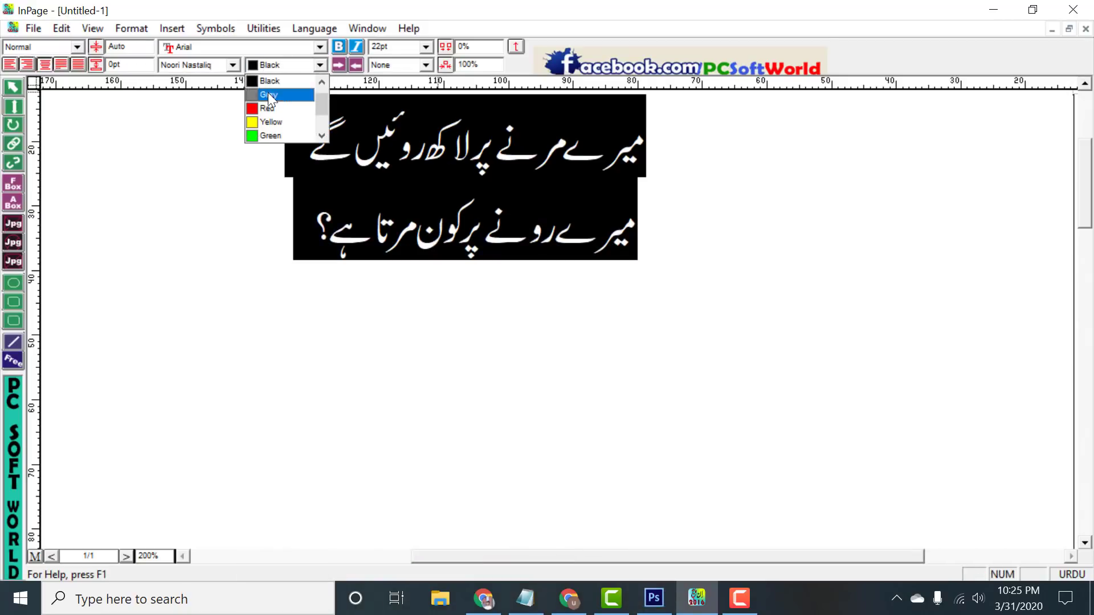
scroll(269, 94, up, 1)
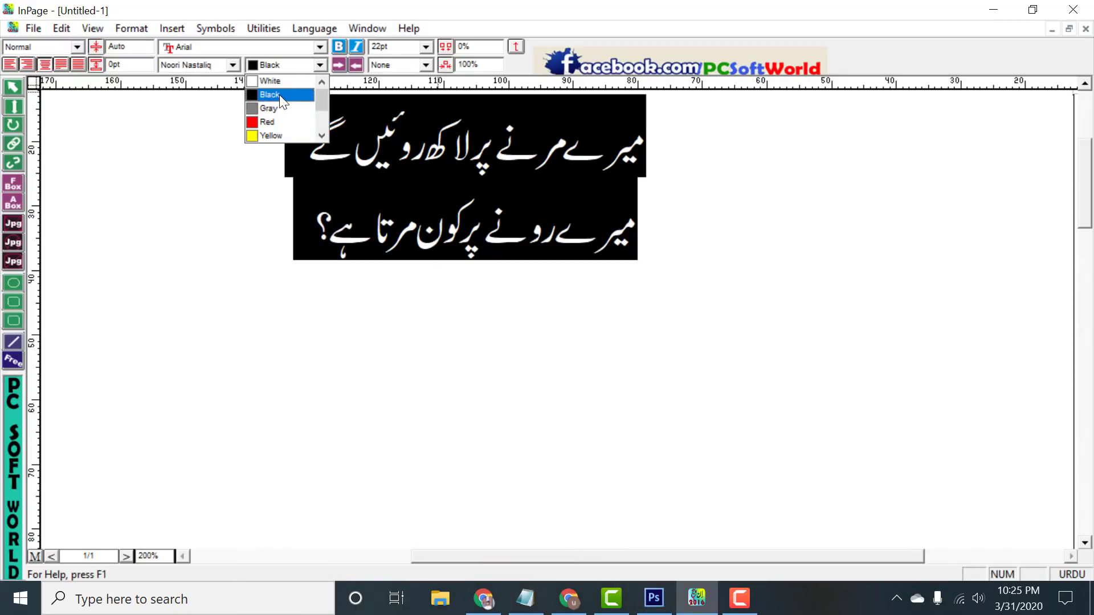
click(280, 95)
- Export the page to the Desktop as an Encapsulated PostScript file named 11
click(38, 31)
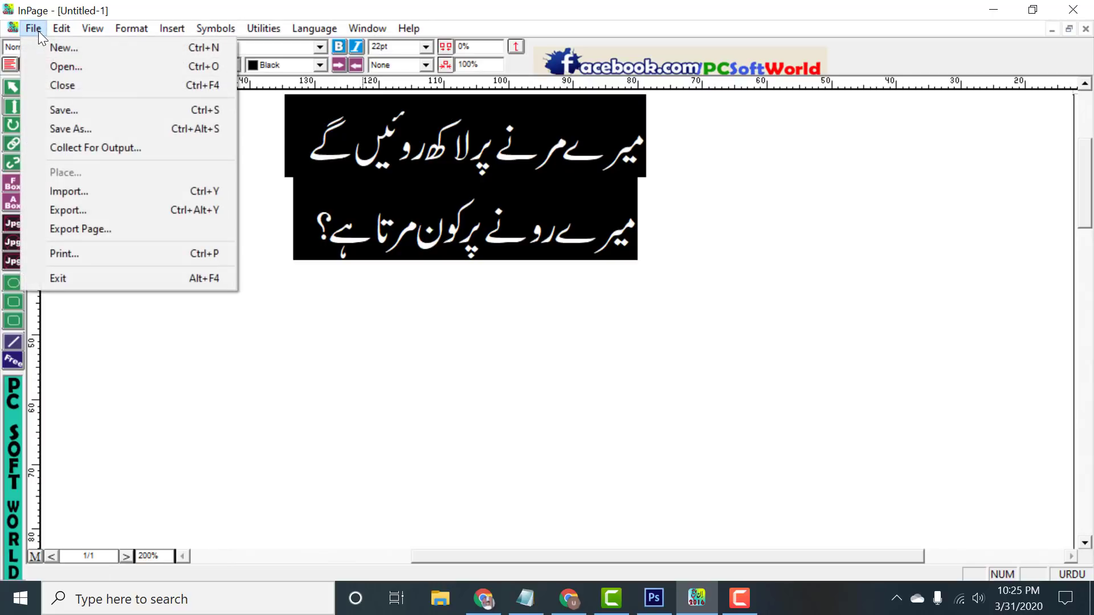
click(82, 229)
click(601, 272)
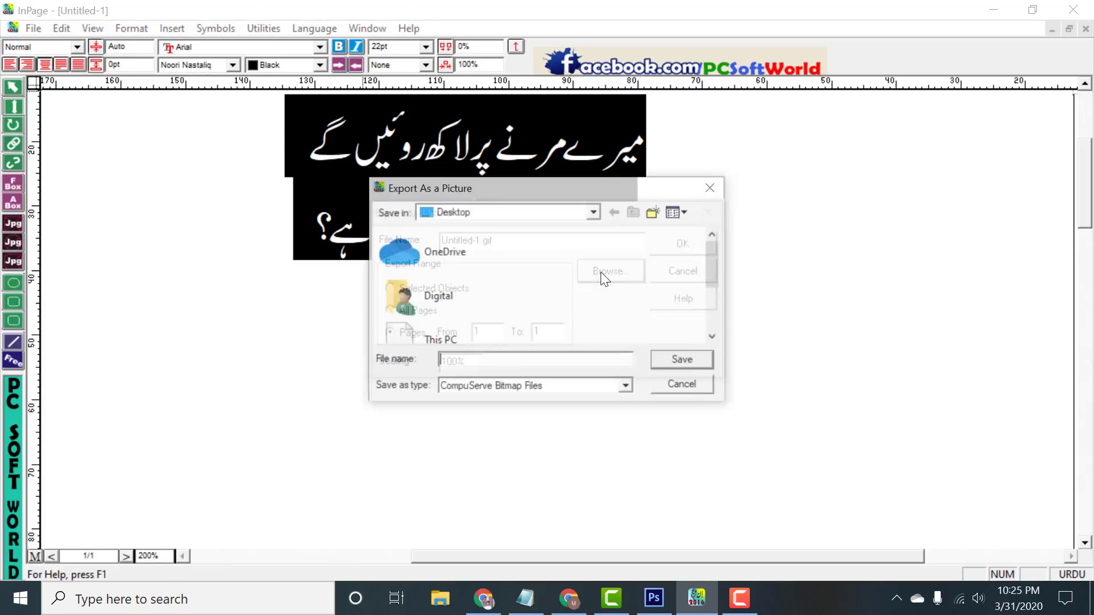
click(528, 389)
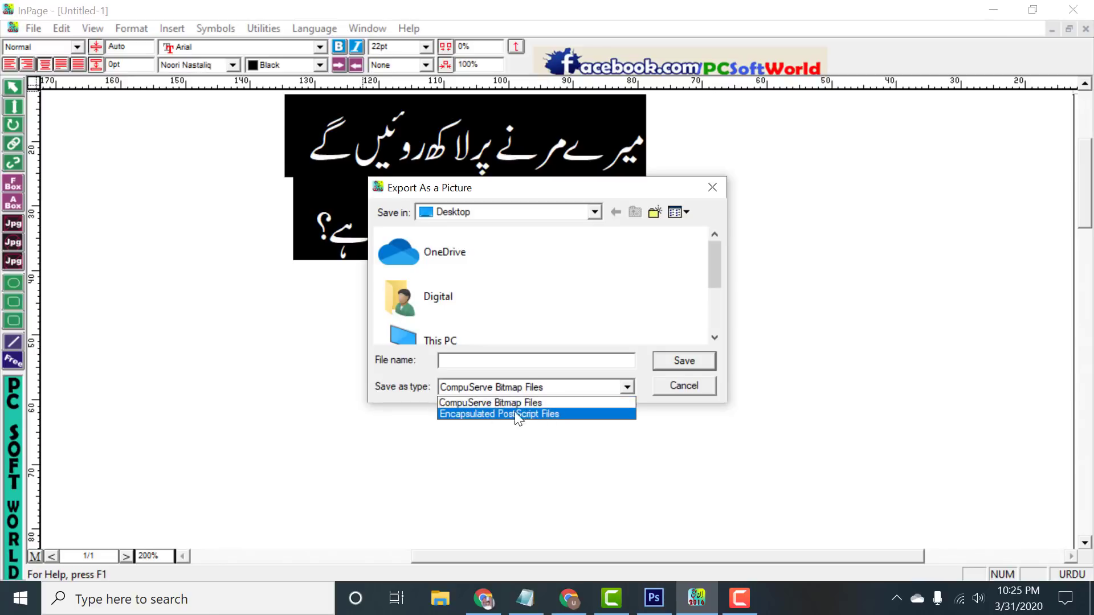
click(528, 414)
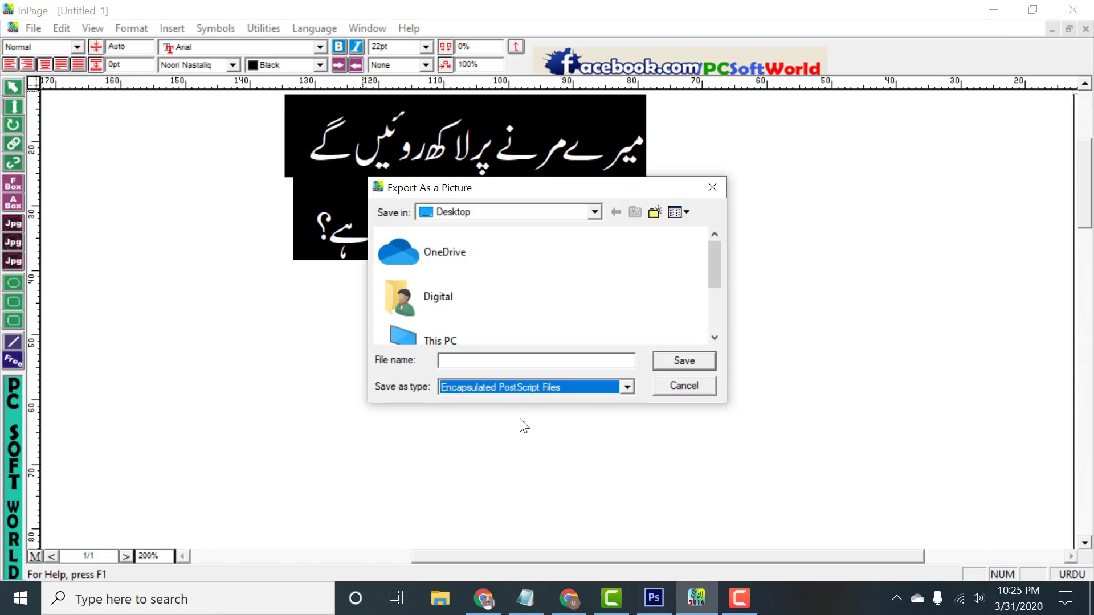
click(558, 362)
text(1)
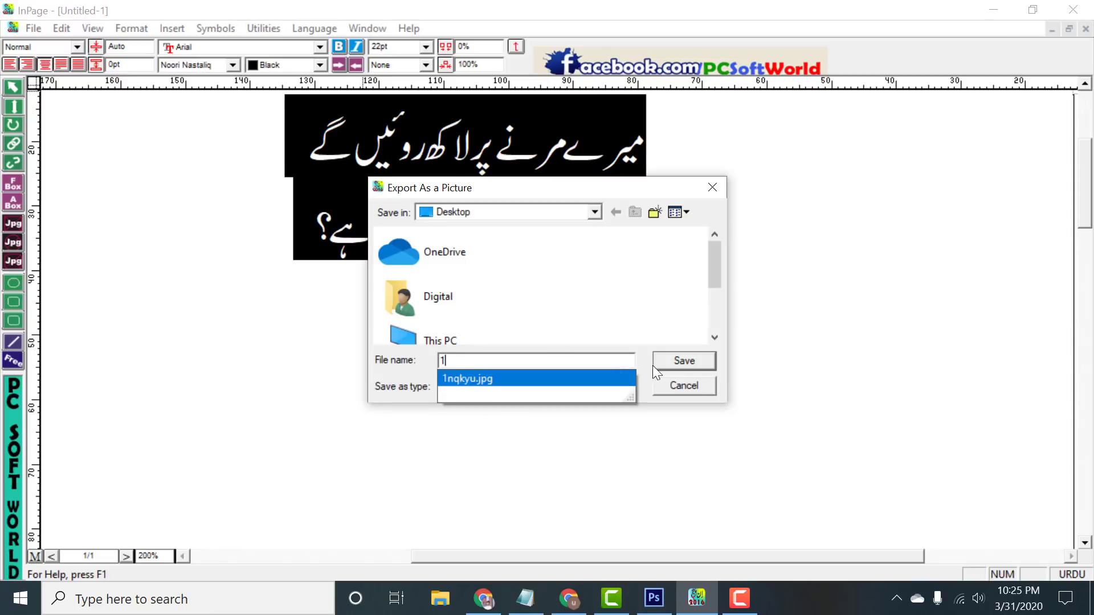
text(1)
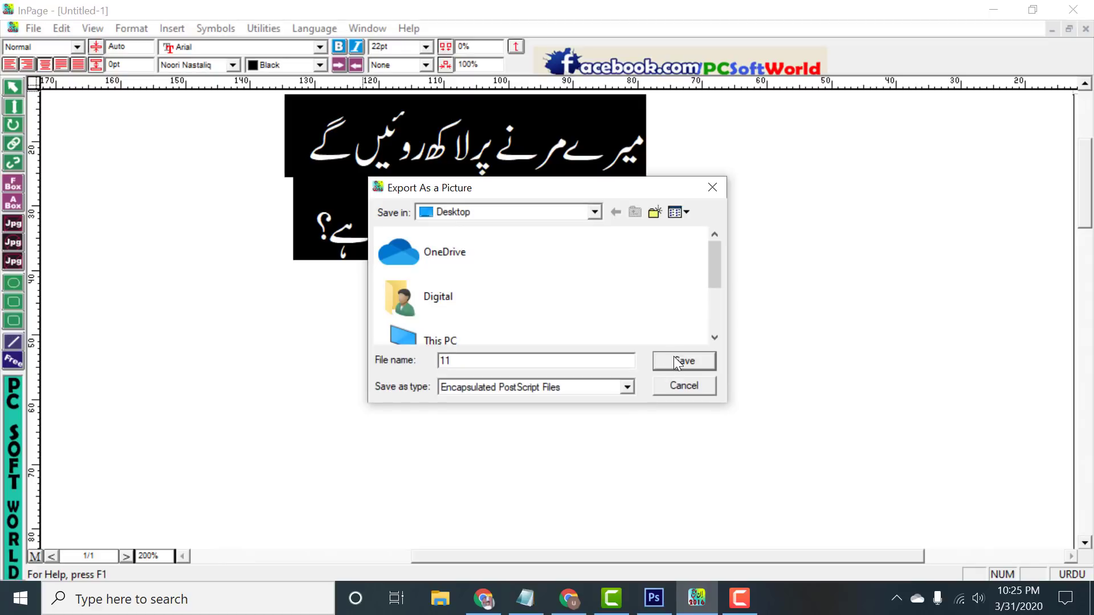
click(677, 362)
click(678, 248)
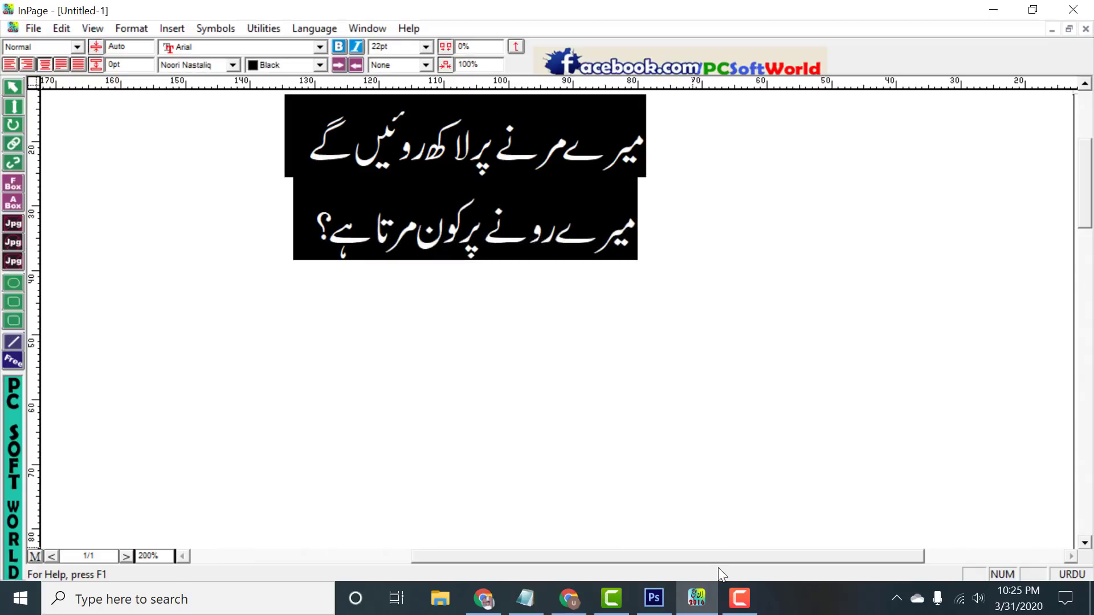
- Switch to Photoshop and open 11.eps from the Desktop, rasterizing it in CMYK Color at a higher resolution
click(654, 598)
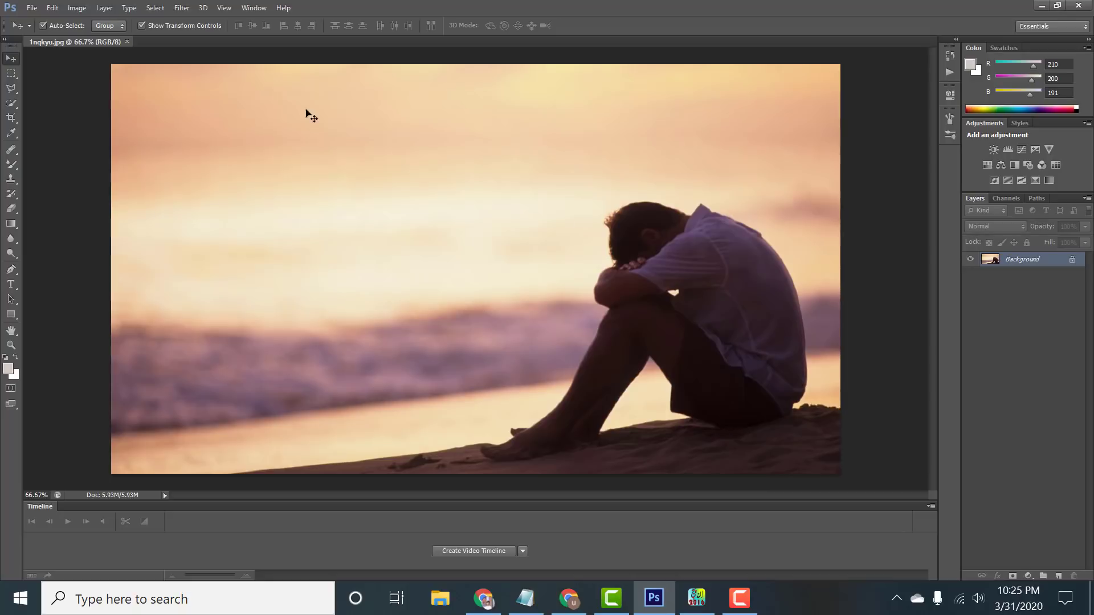
click(33, 8)
click(40, 39)
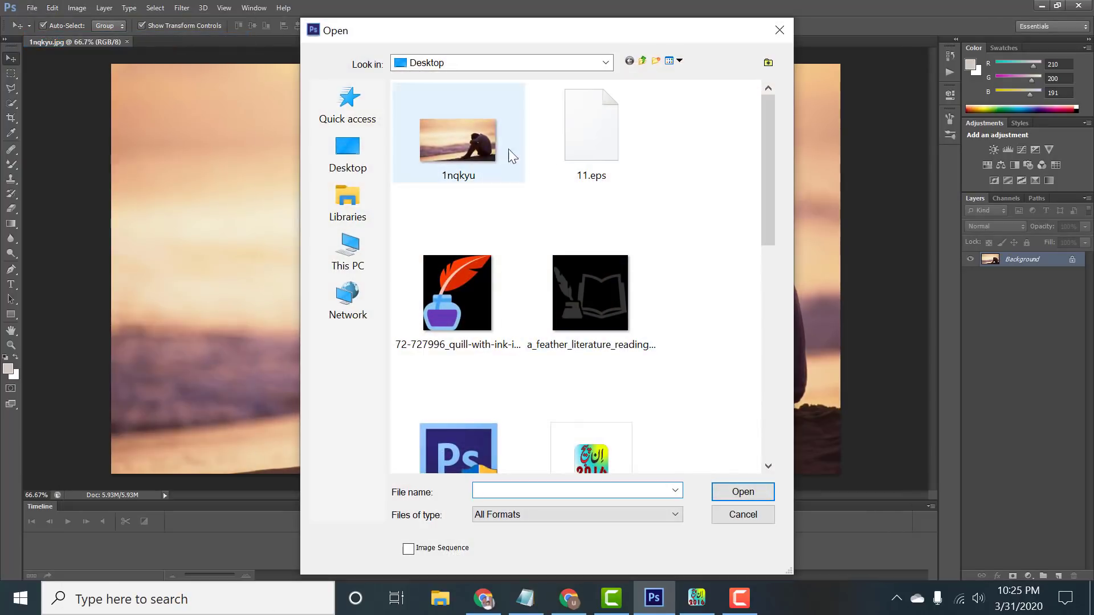
double_click(611, 144)
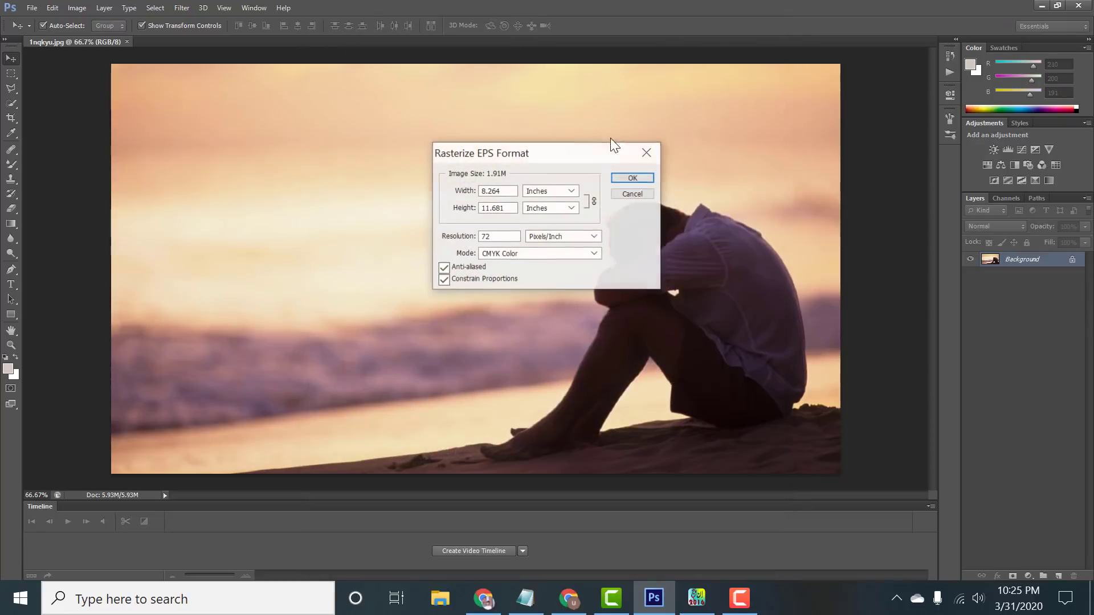
double_click(495, 236)
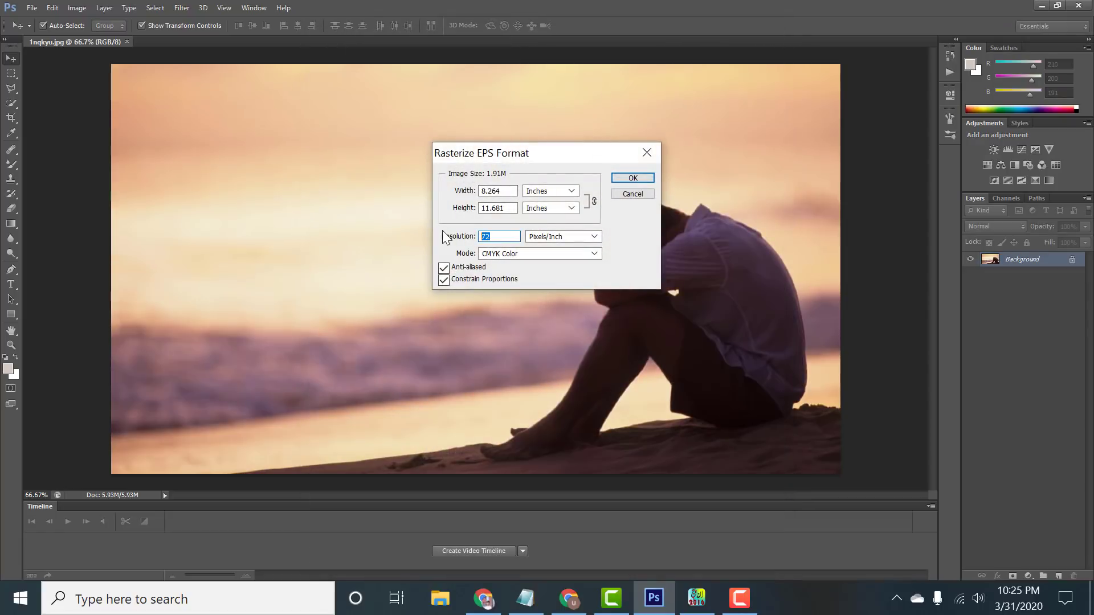
key(Return)
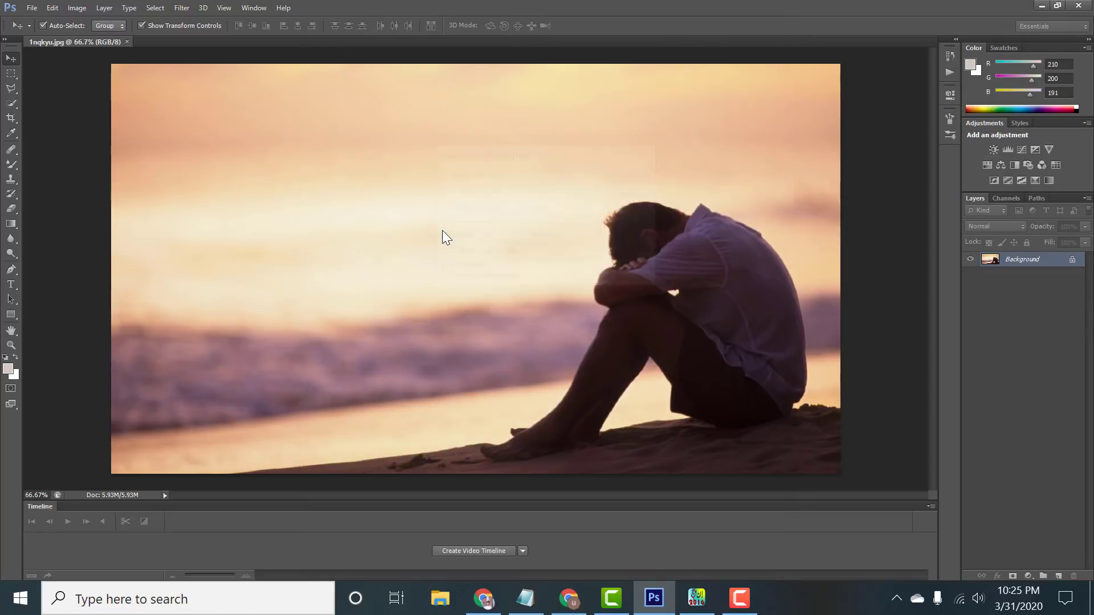
- Move the verse layer from 11.eps into the 1nqkyu image and place it over the sky
scroll(459, 121, up, 4)
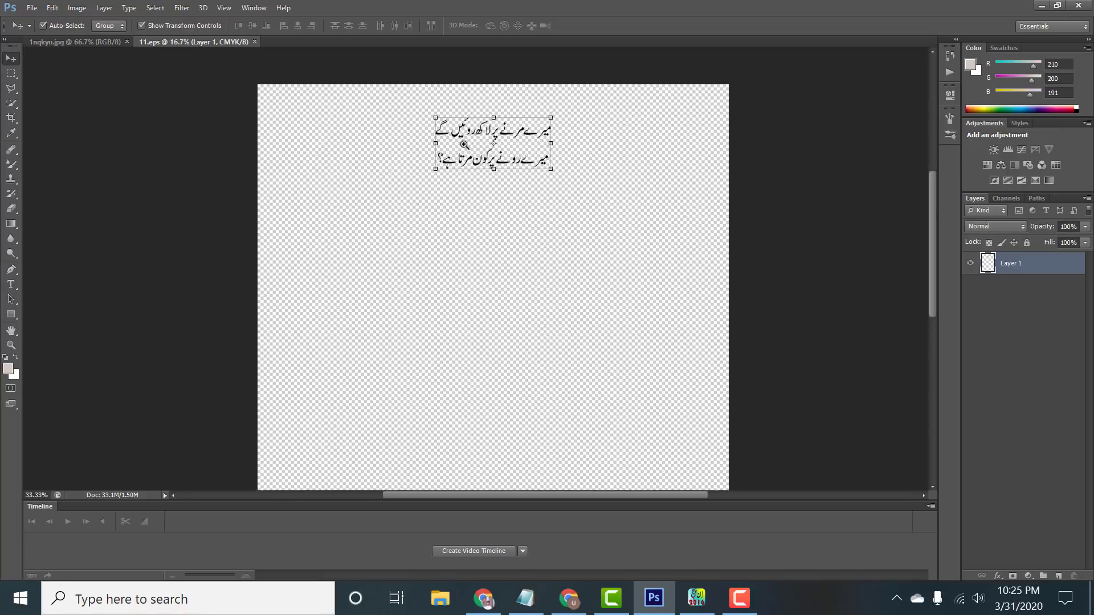
drag(448, 146, 368, 178)
drag(482, 170, 428, 190)
- Enlarge the verse to about 156% width and 149% height and position it over the sky beside the man
key(ctrl+t)
drag(291, 251, 164, 298)
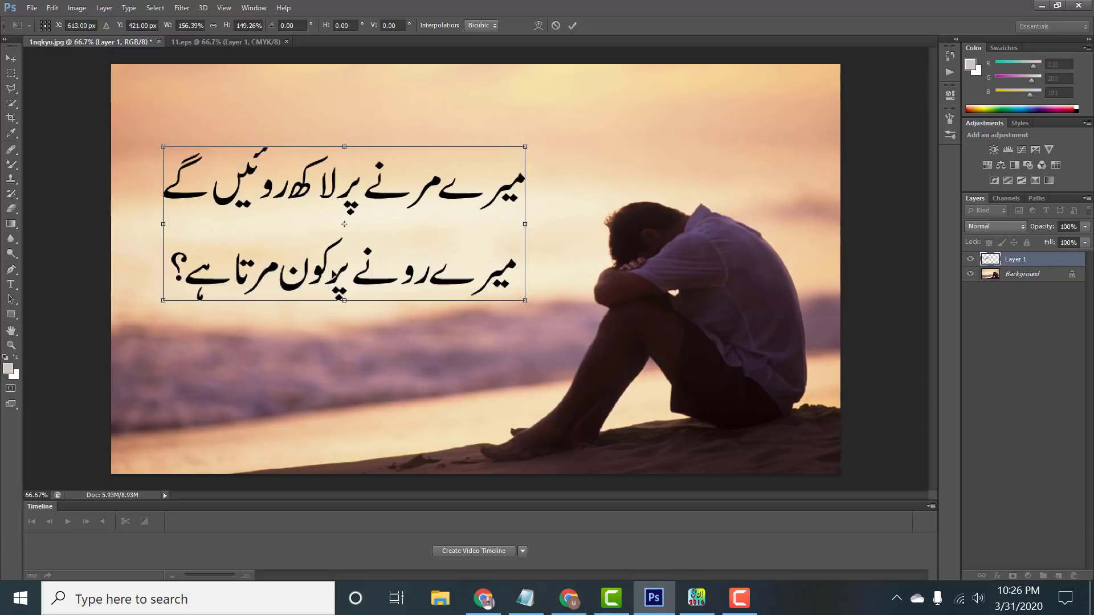
drag(280, 293, 298, 268)
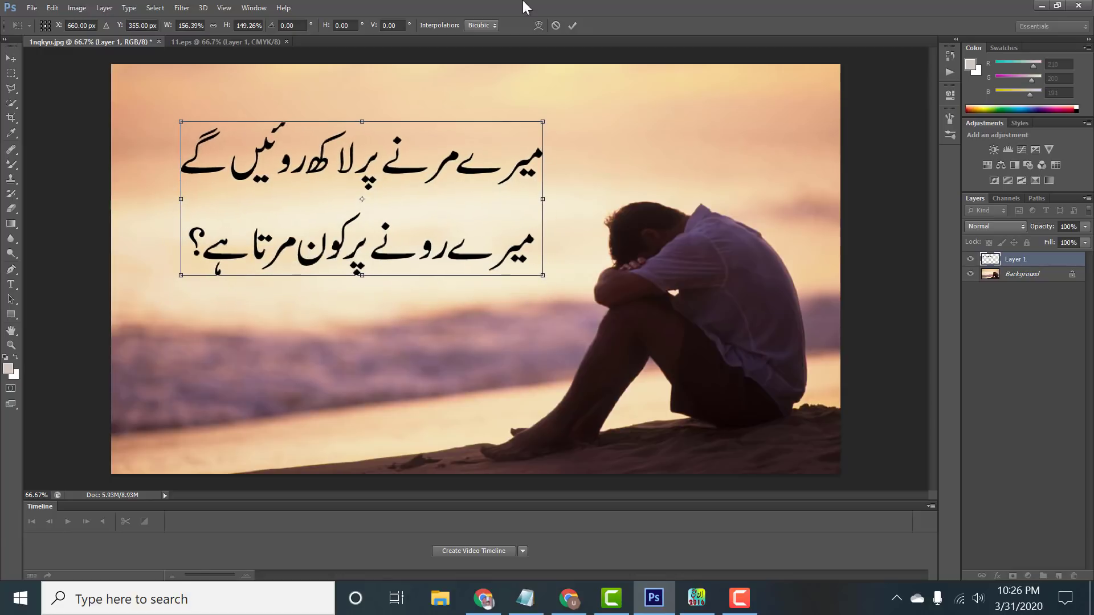
click(573, 25)
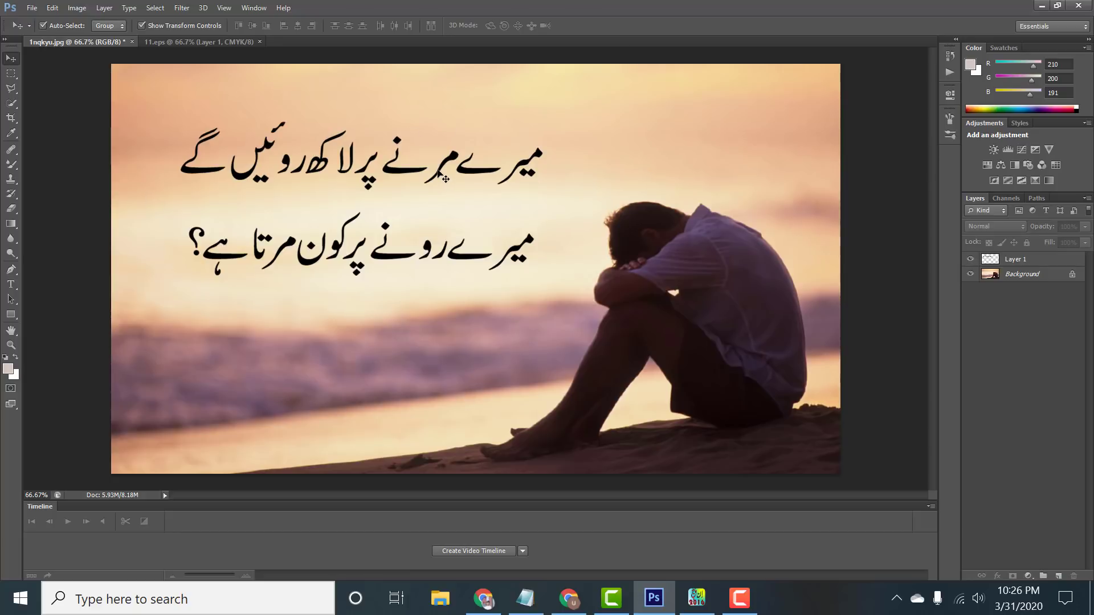
- Shift the verse slightly closer to the man and a little lower in the sky
drag(441, 171, 490, 165)
drag(442, 139, 477, 148)
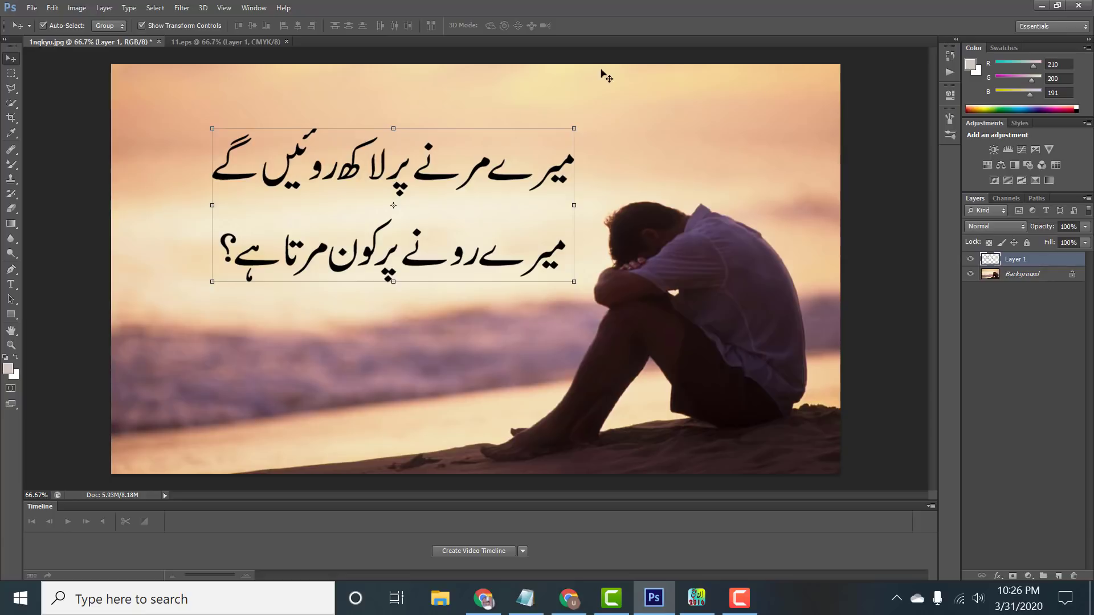
click(347, 312)
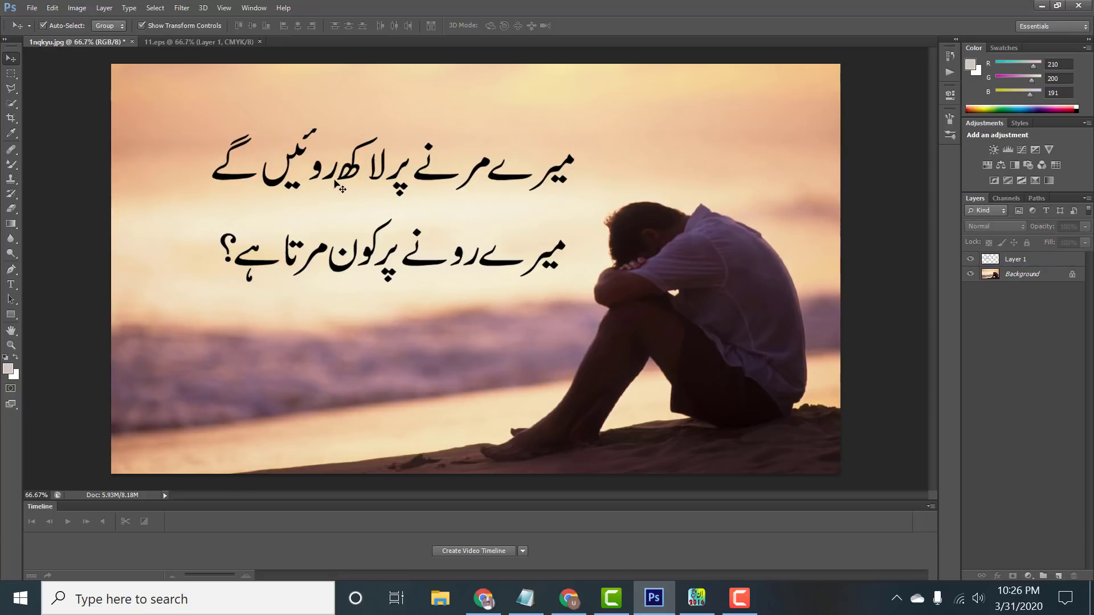
mouse_move(340, 184)
mouse_down()
mouse_move(256, 125)
mouse_move(305, 132)
mouse_move(348, 195)
mouse_up()
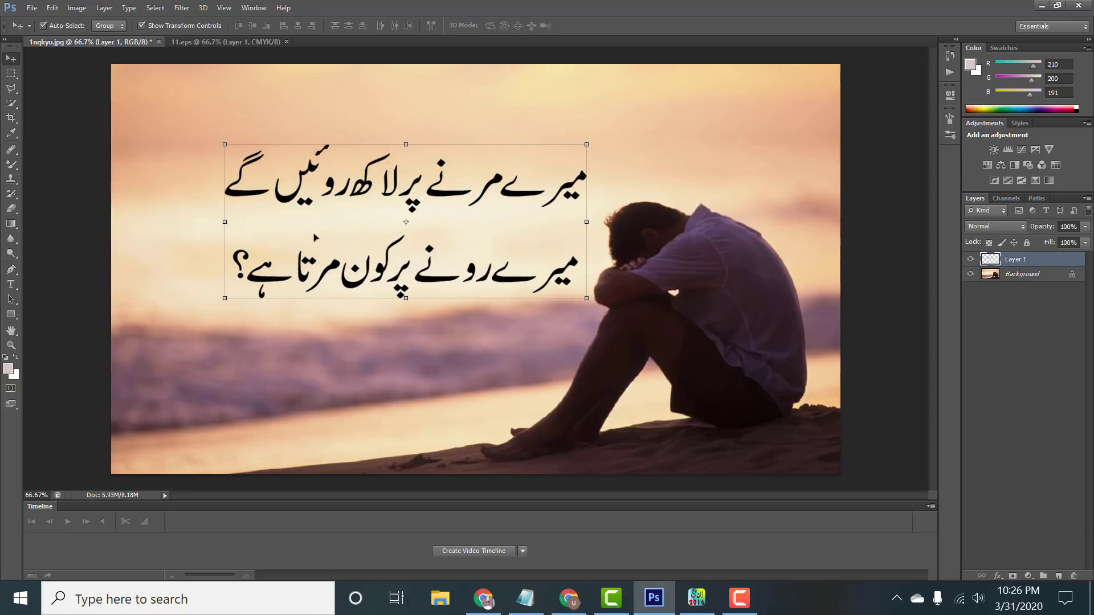
click(246, 415)
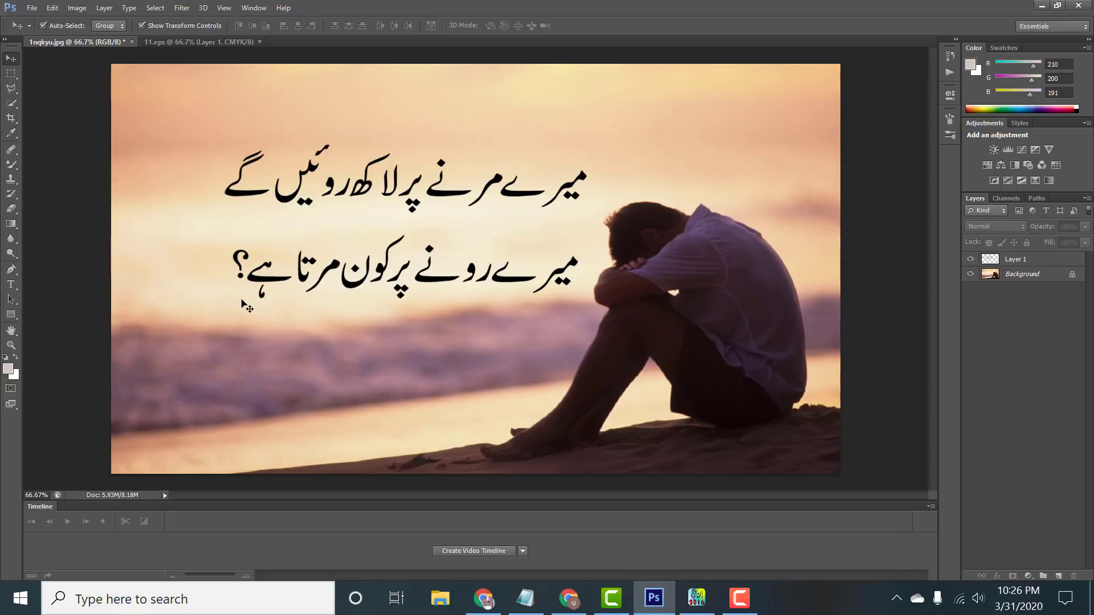
- Add the text urdupoetrywala.com, enlarge it to 41.19 pt, and centre it beneath the verse
click(11, 285)
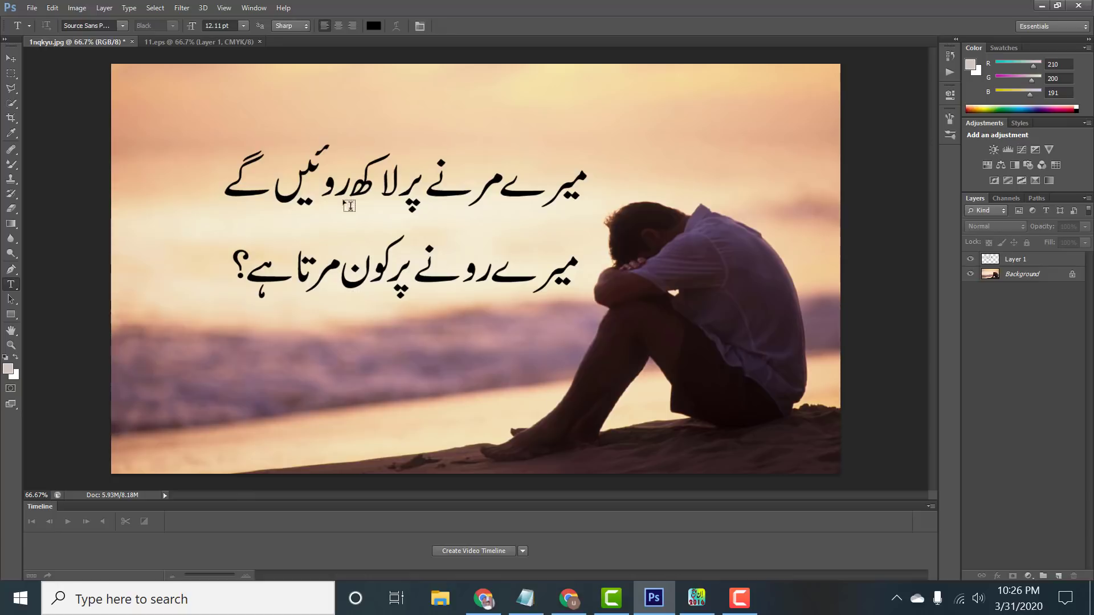
click(166, 405)
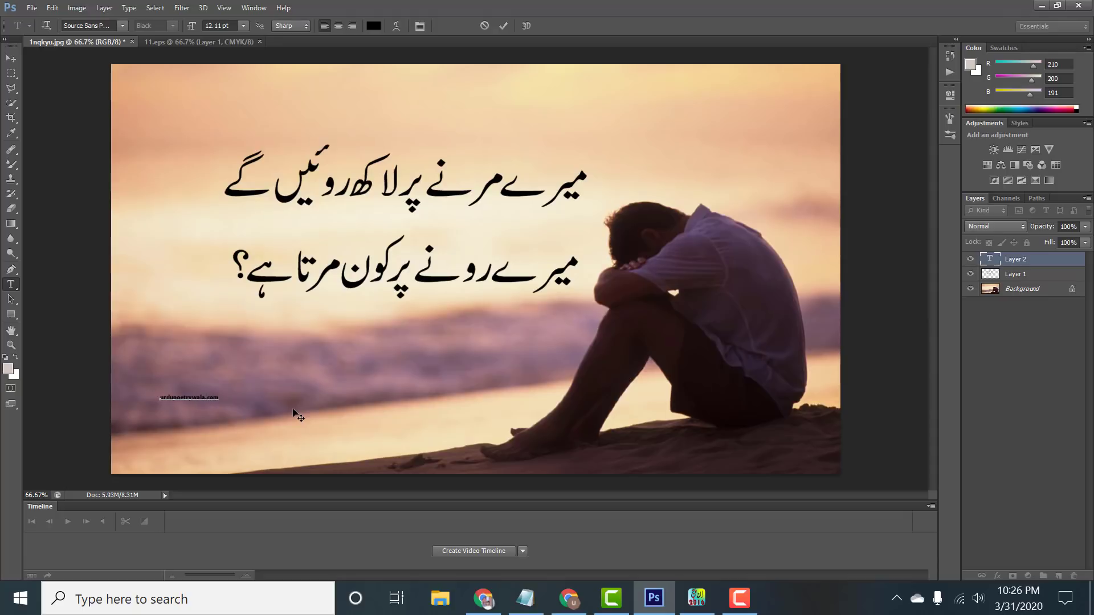
key(ctrl+a)
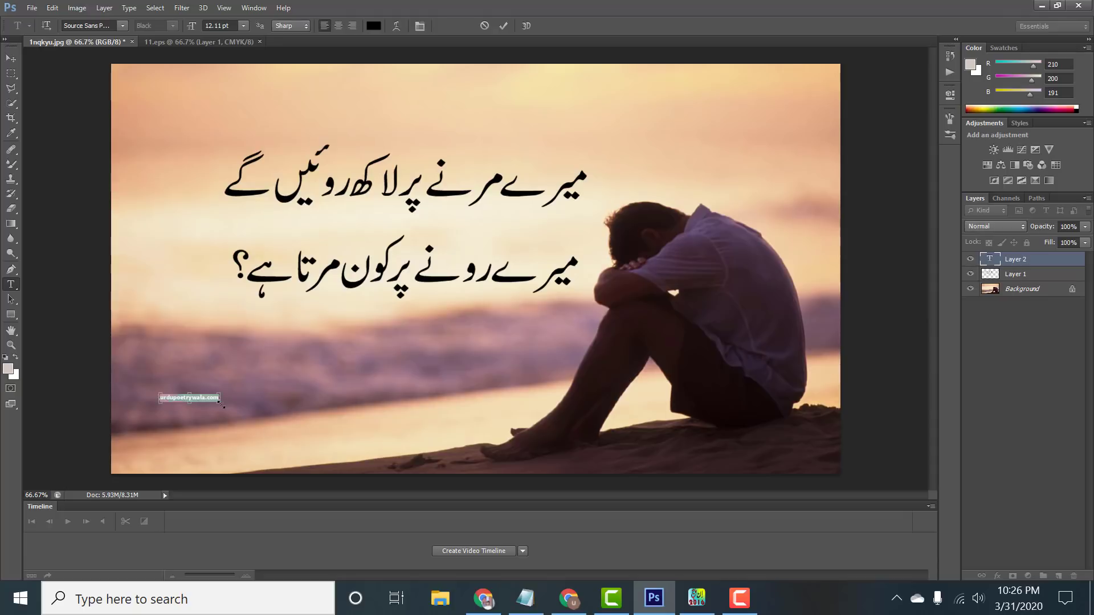
drag(219, 404, 315, 422)
drag(332, 324, 429, 346)
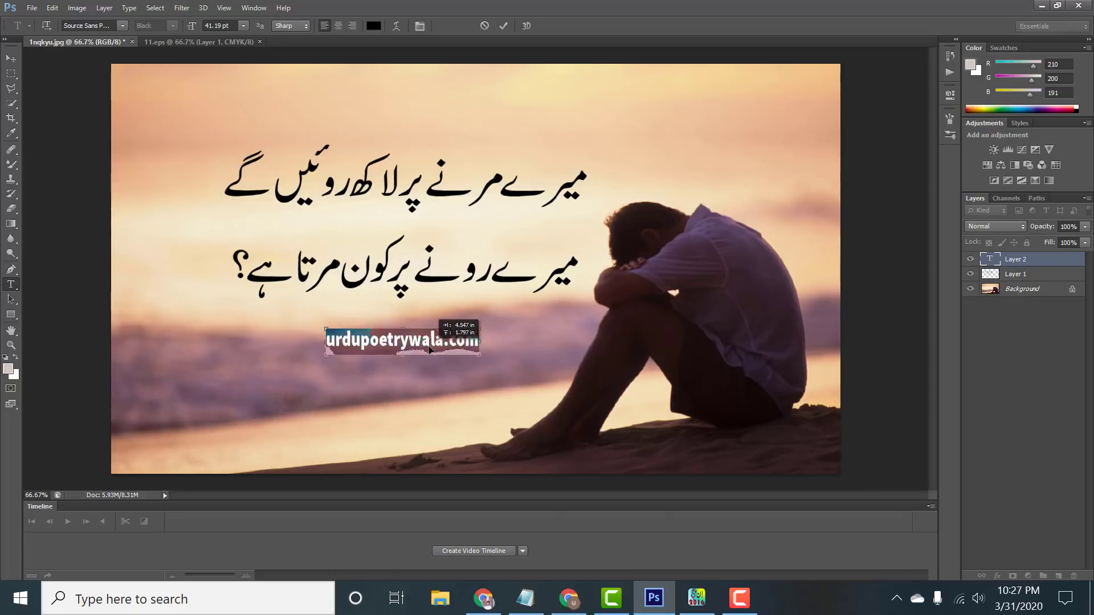
click(504, 26)
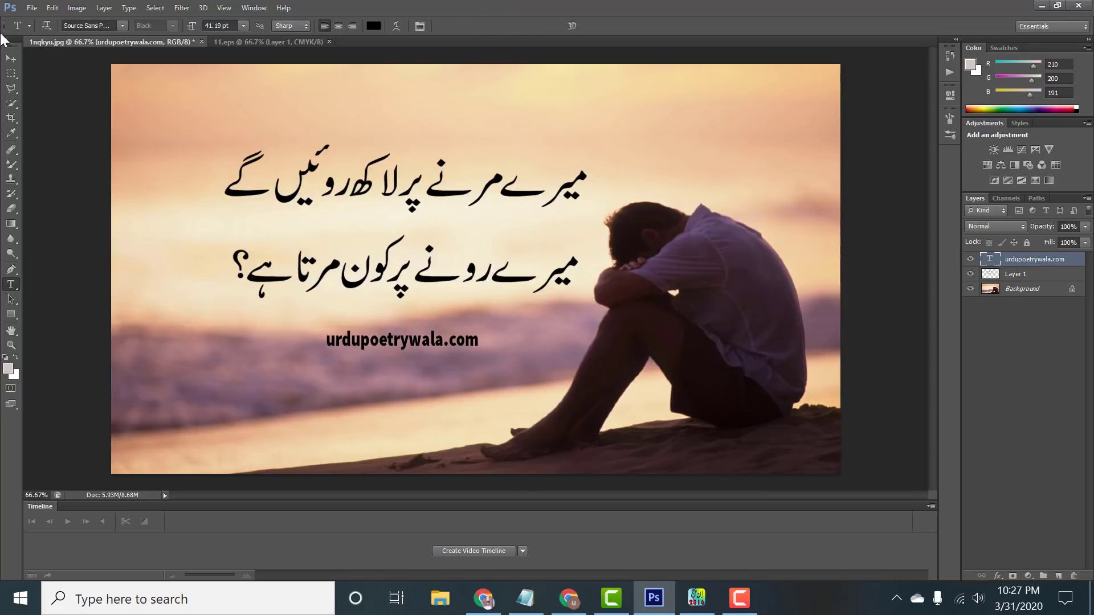
click(12, 61)
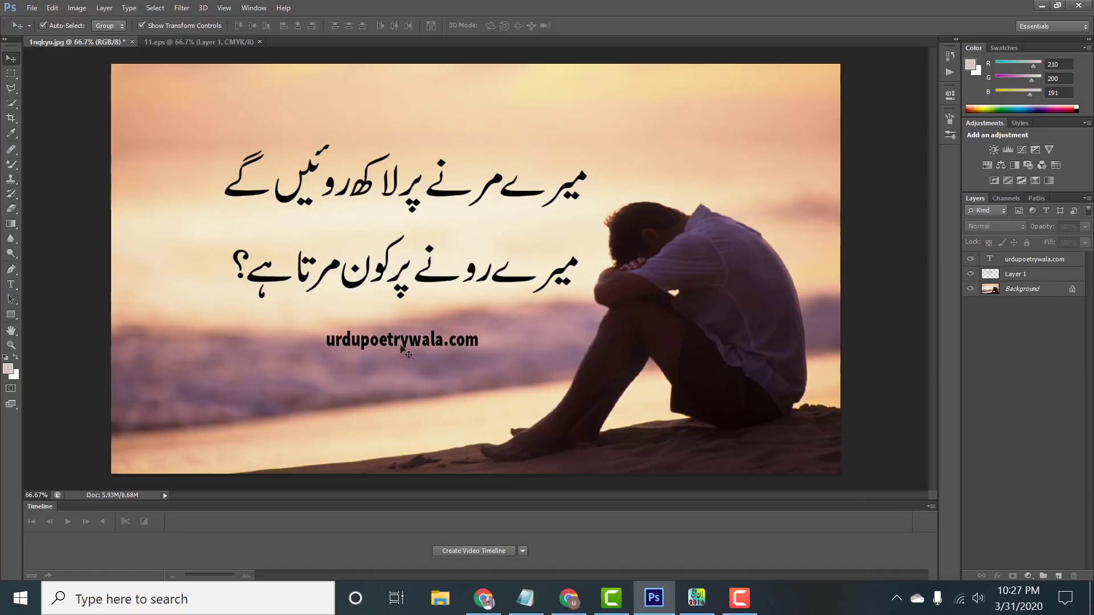
drag(416, 344, 394, 341)
- Recolour the urdupoetrywala.com text with the light cream eed7ae sampled from the sky
double_click(990, 258)
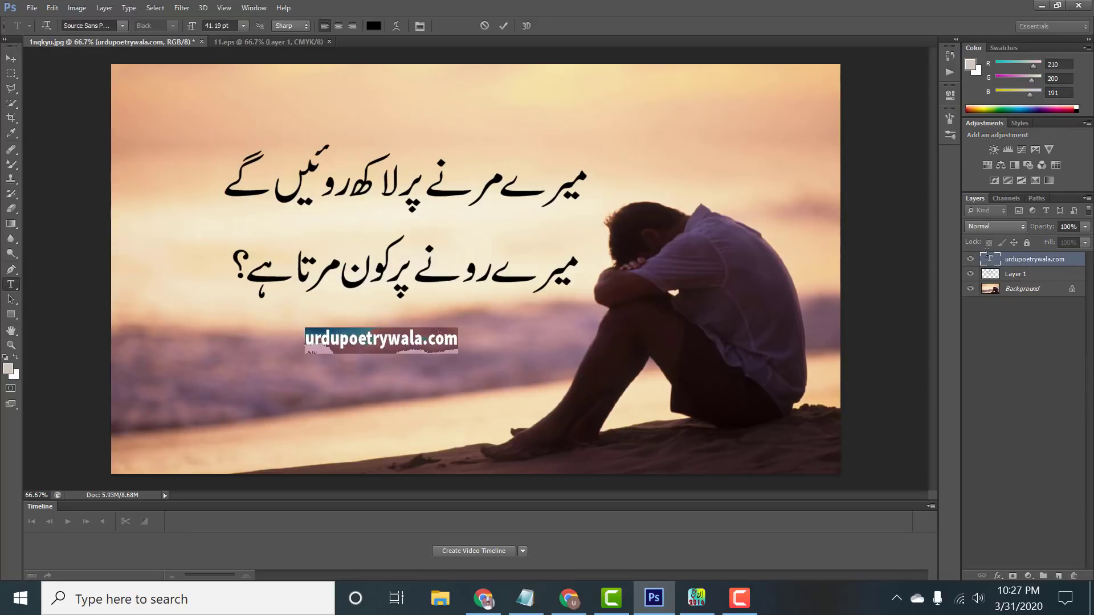
click(374, 25)
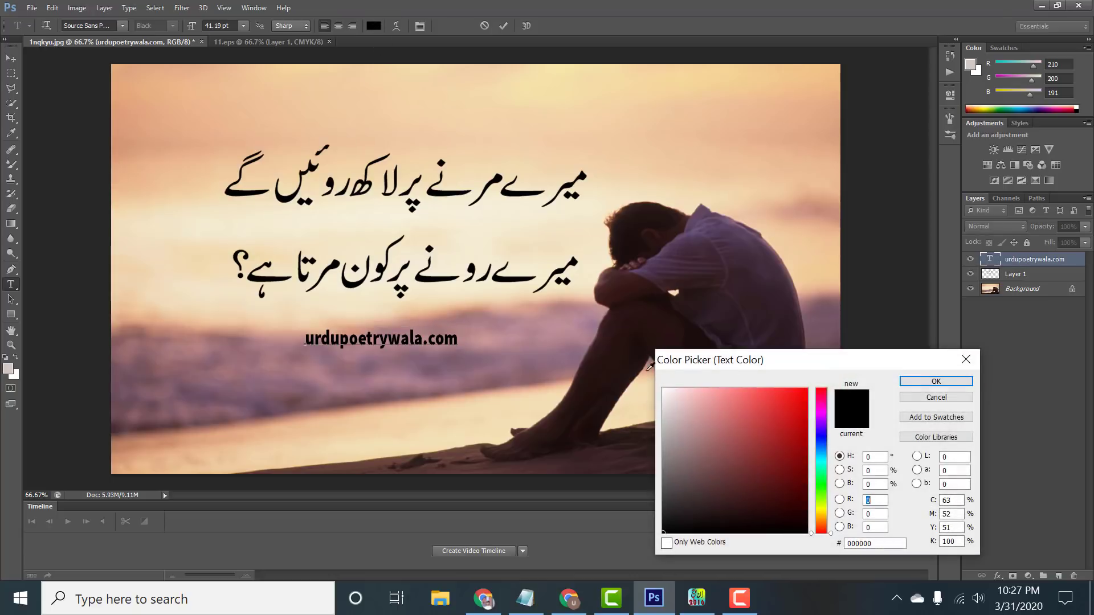
click(476, 320)
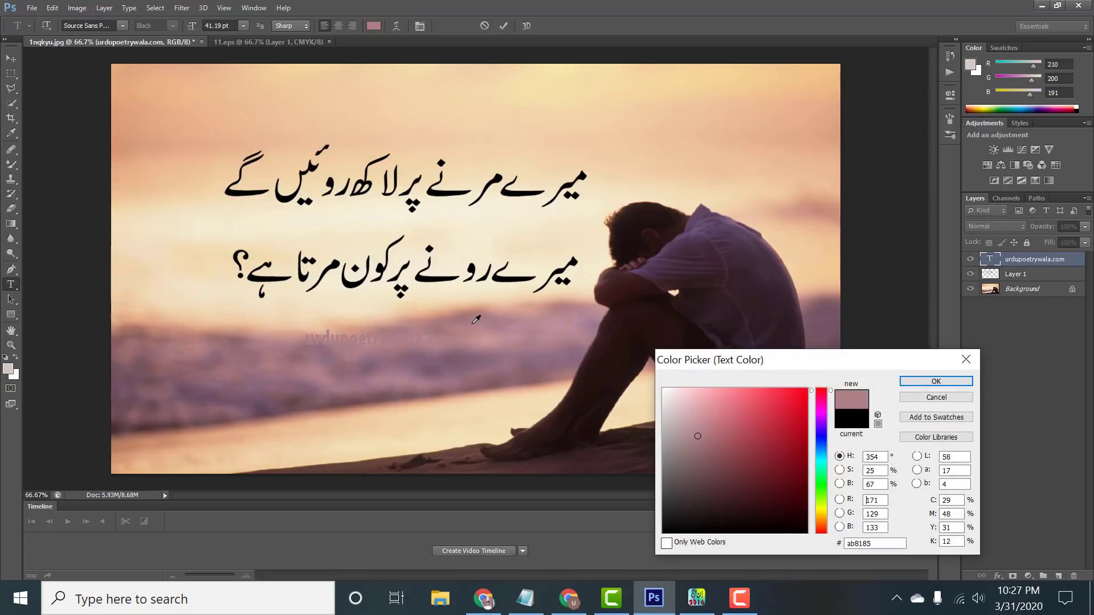
click(401, 371)
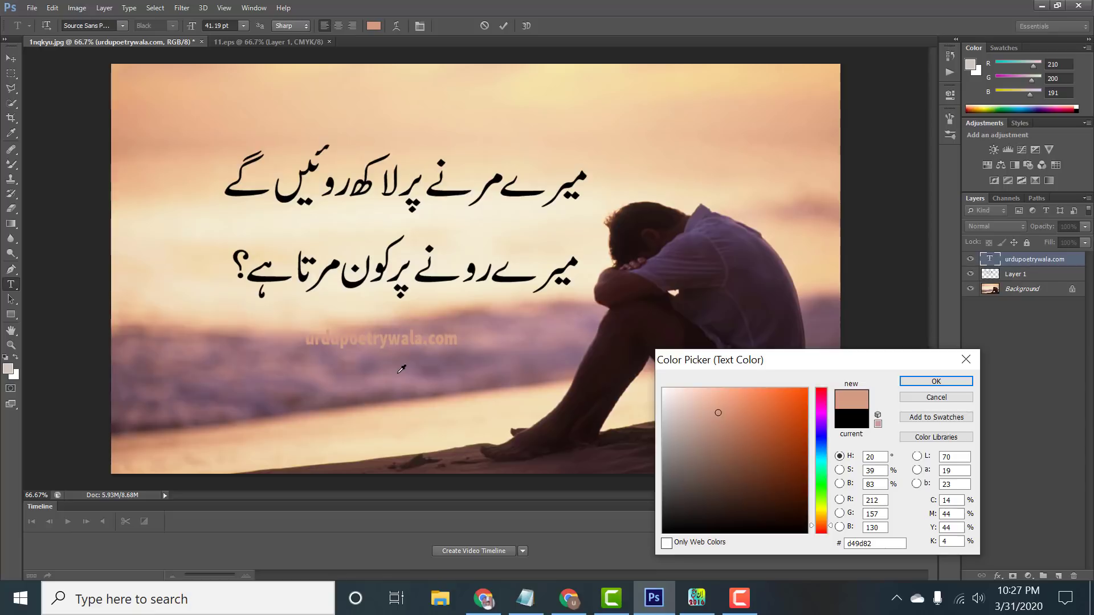
click(367, 365)
click(263, 326)
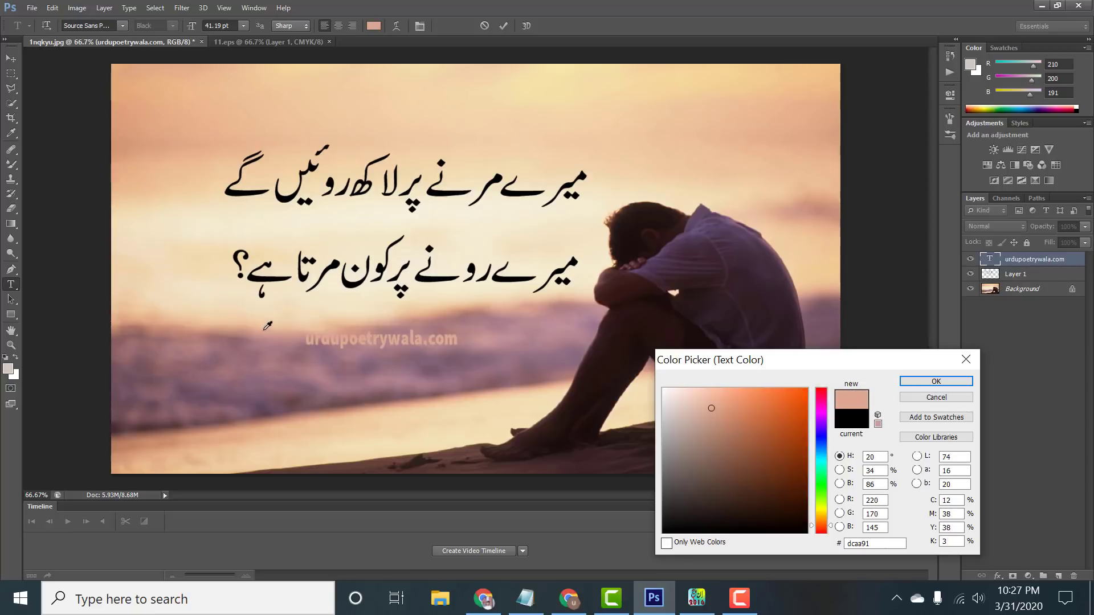
click(429, 316)
click(476, 313)
click(469, 308)
click(437, 301)
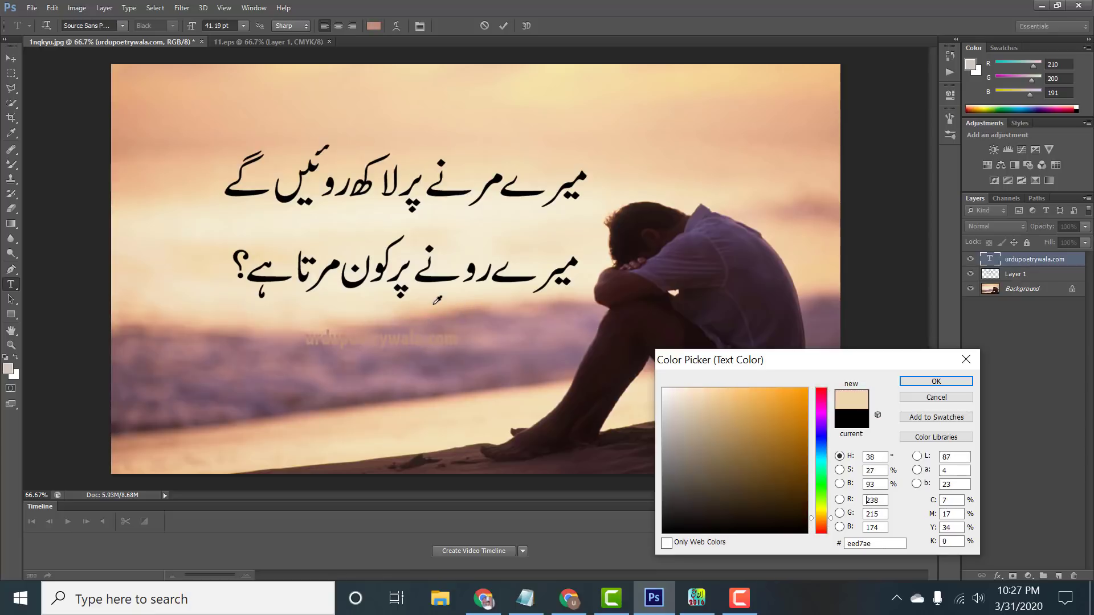
click(967, 381)
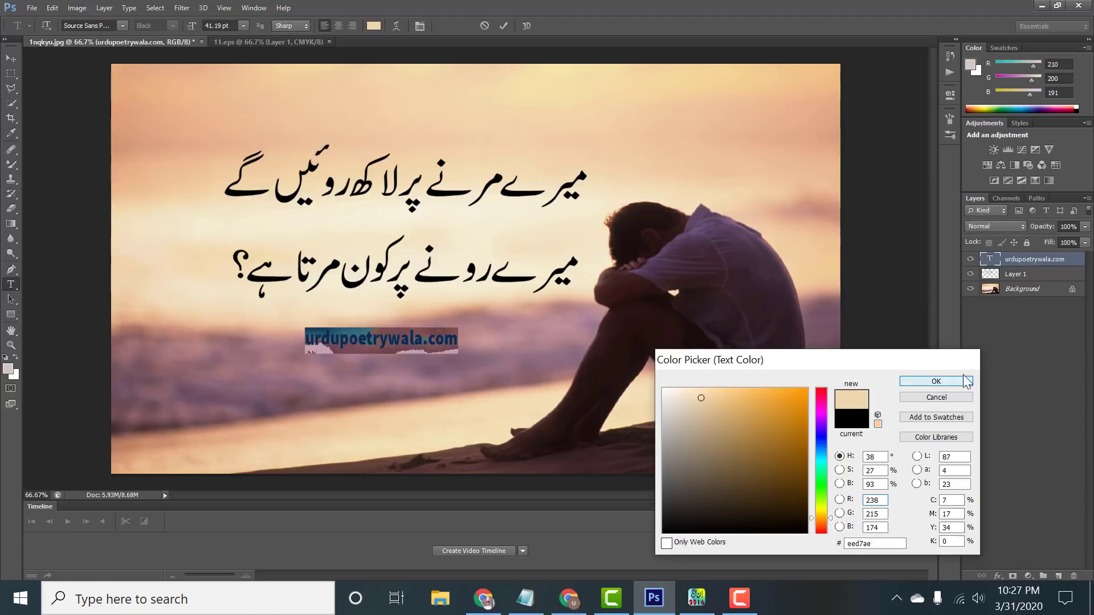
click(503, 25)
key(v)
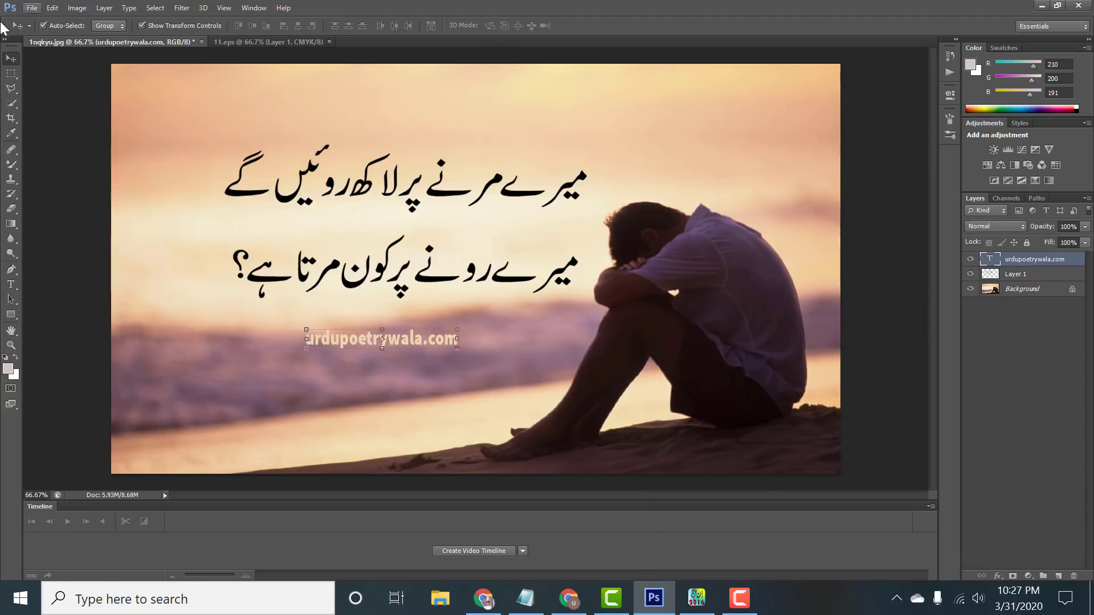
click(93, 86)
- Save a JPEG copy named urdu poetry to the Desktop, replacing the existing file and using High quality with Progressive format
click(32, 8)
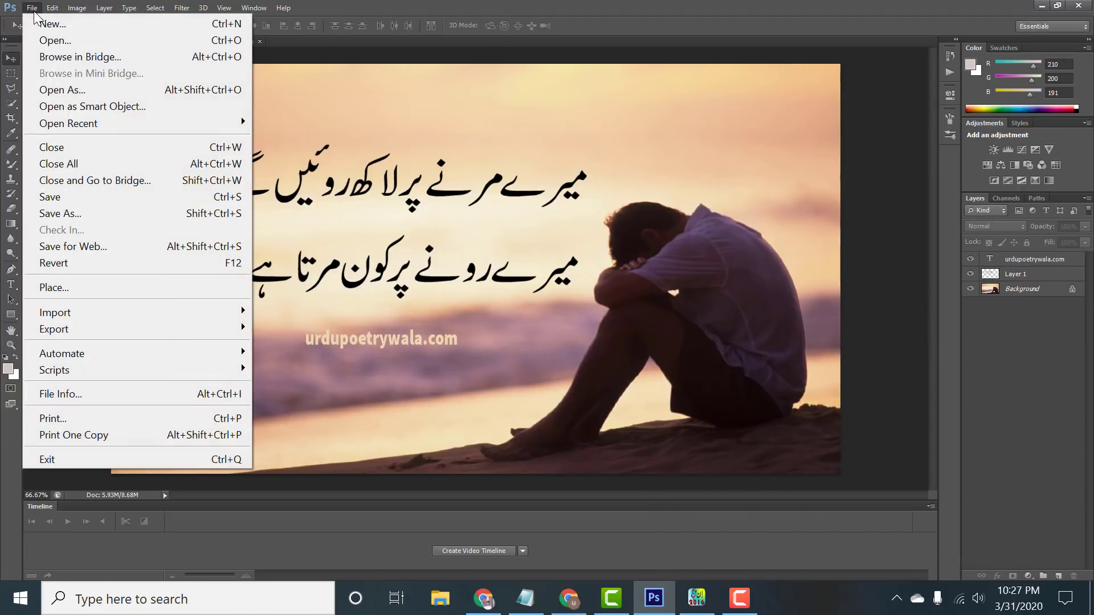
click(72, 213)
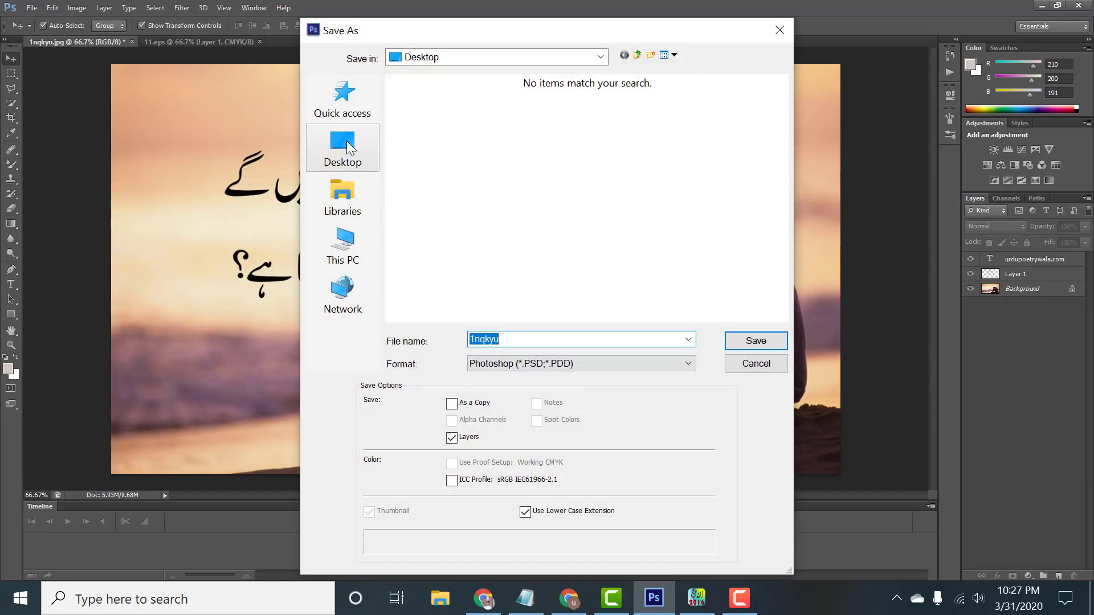
click(349, 148)
click(547, 364)
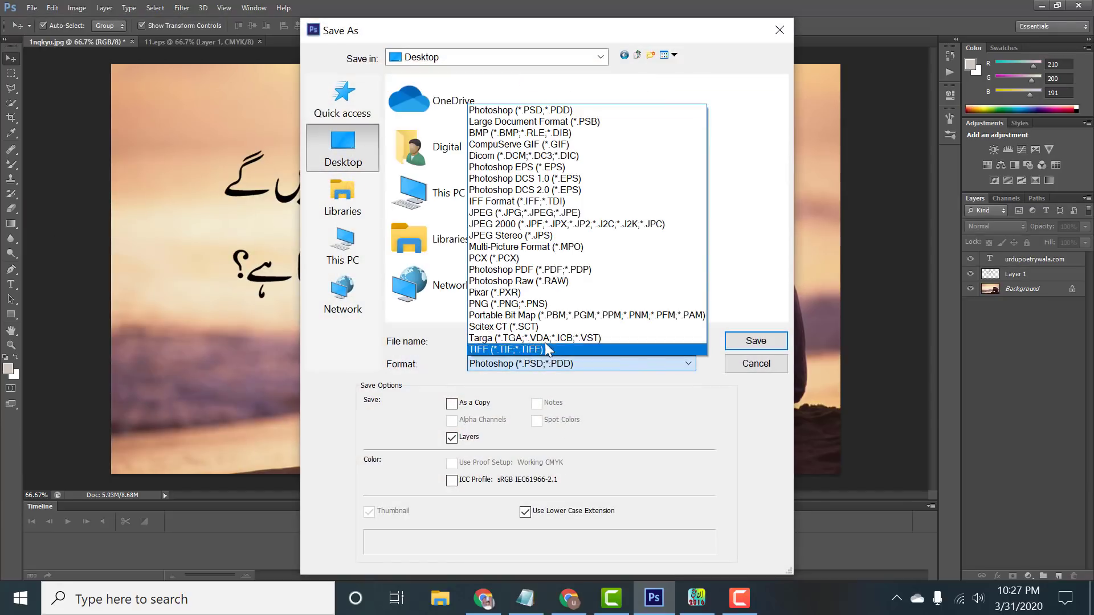
click(557, 216)
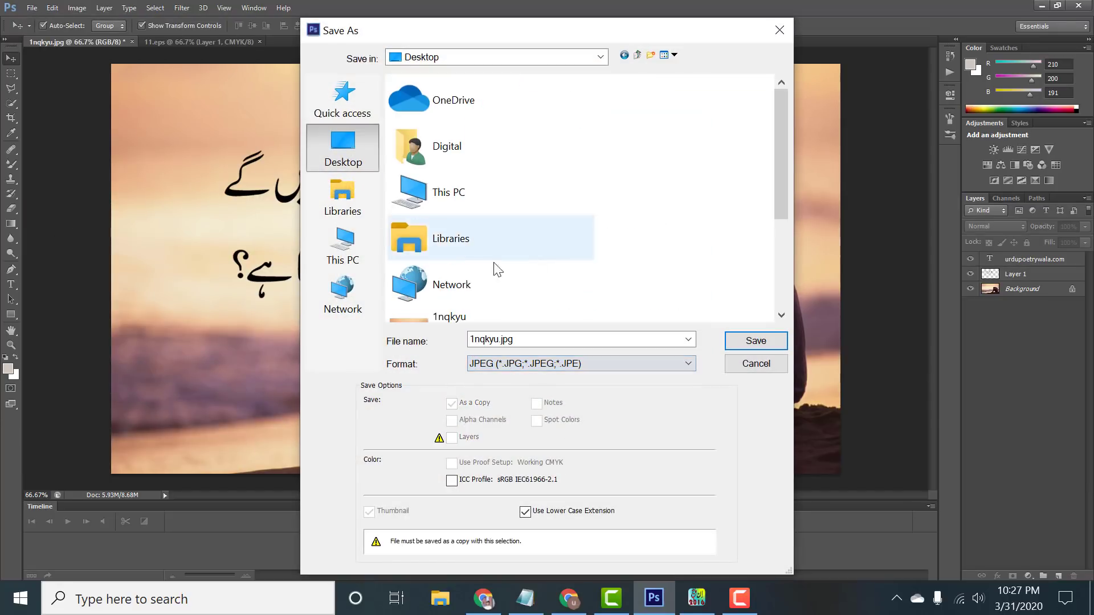
click(580, 339)
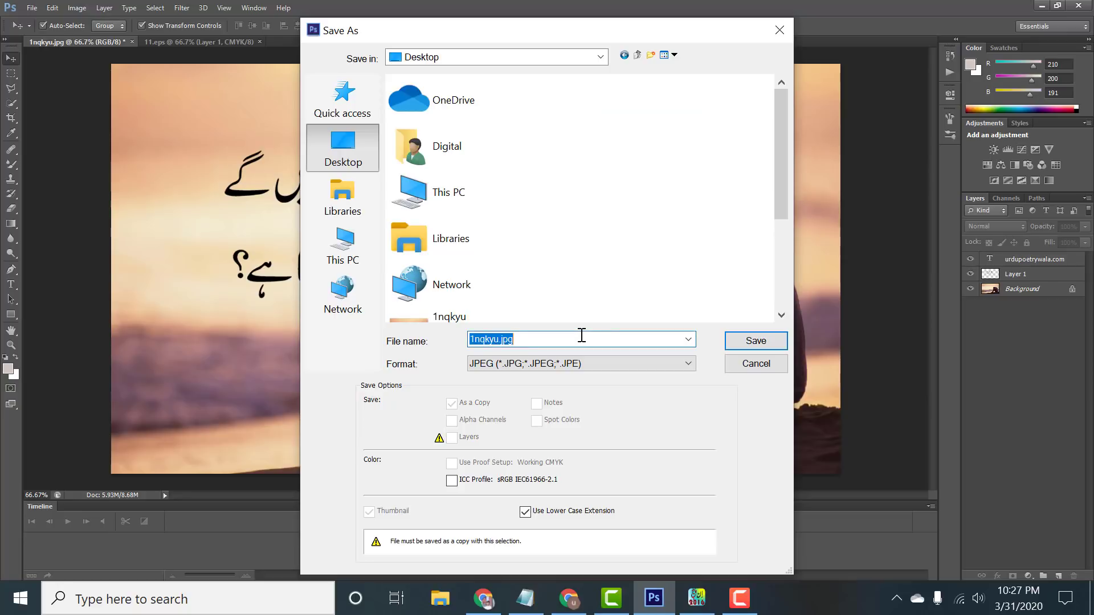
text(urdu p)
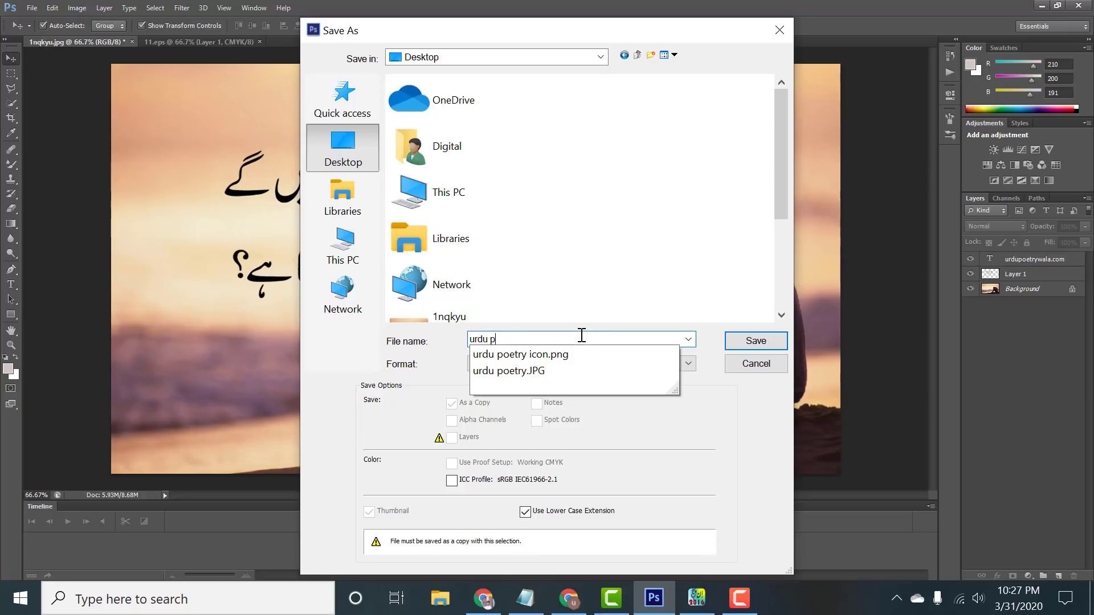
text(oetry)
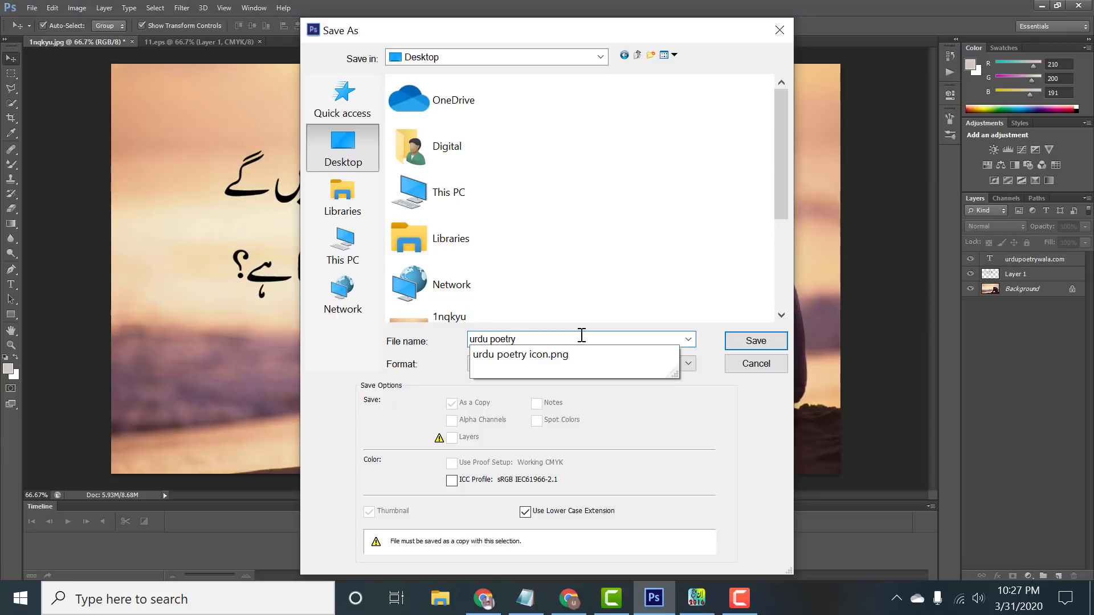
key(Return)
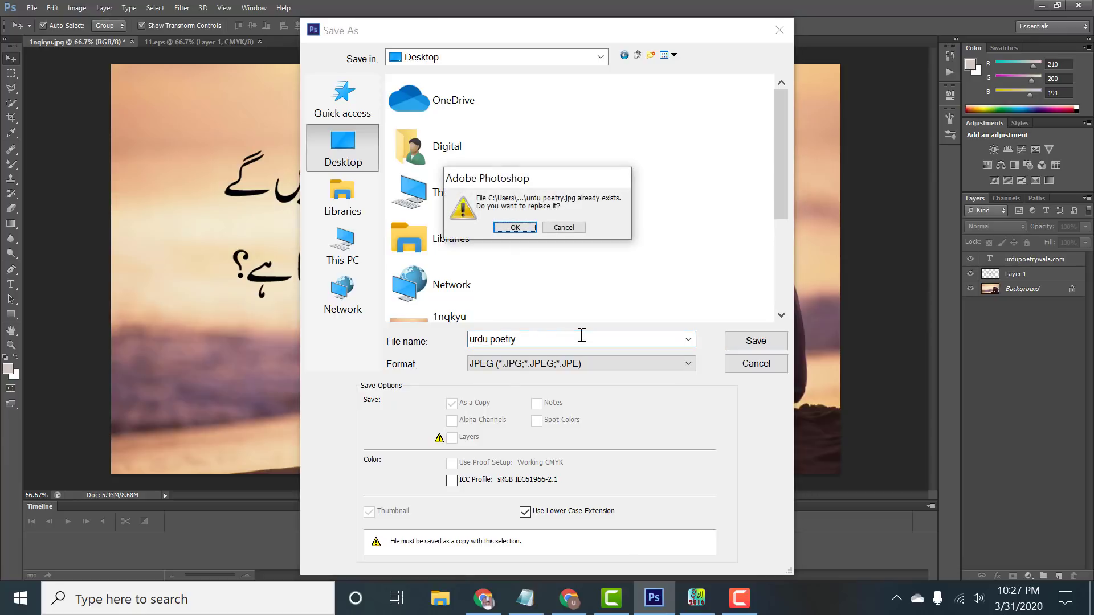
click(515, 228)
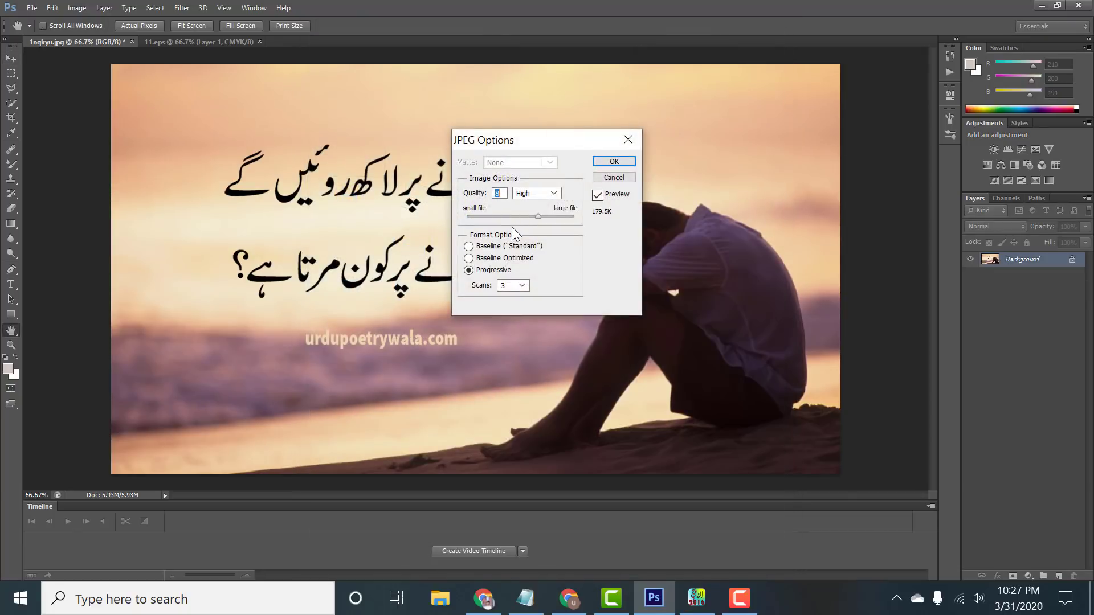
click(613, 162)
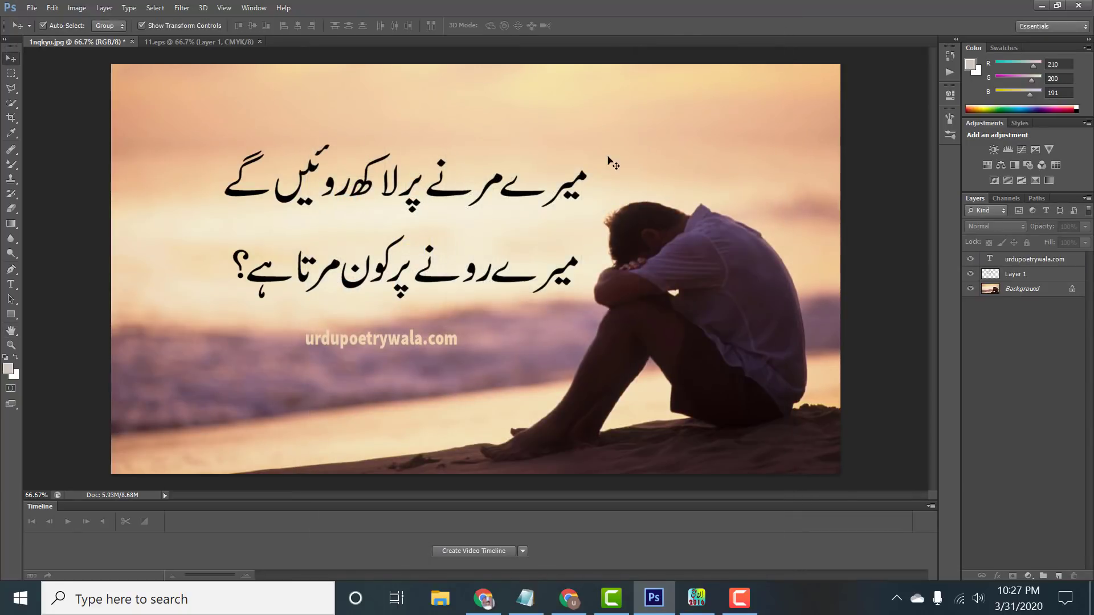
- Highlight "Create Post Simple" in the Notepad task list and switch to the Urdu Poetry Wala site in Chrome
click(1040, 7)
click(979, 6)
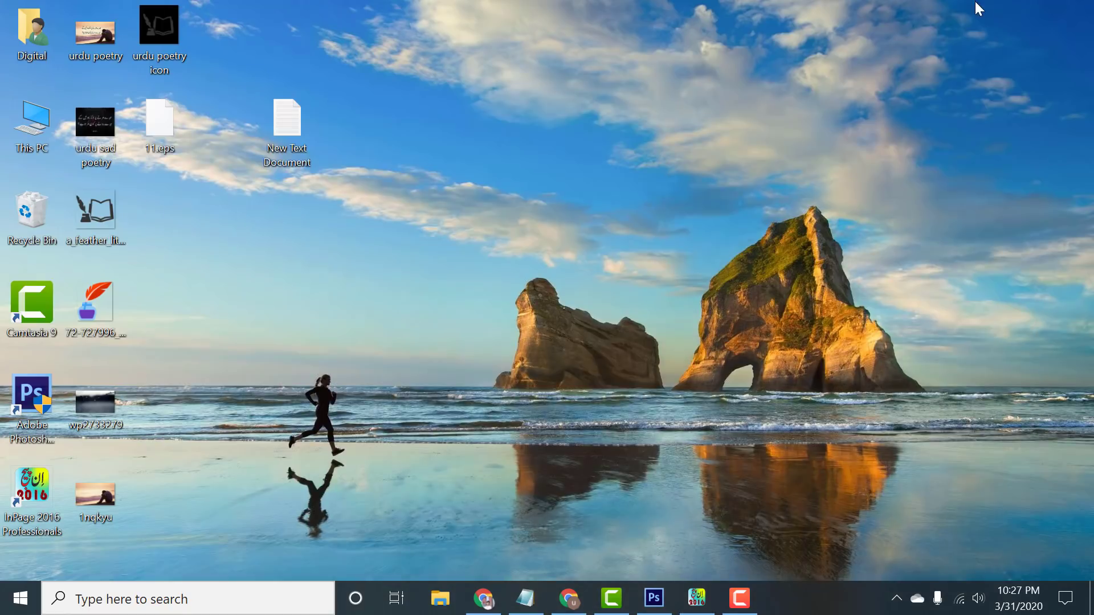
click(525, 600)
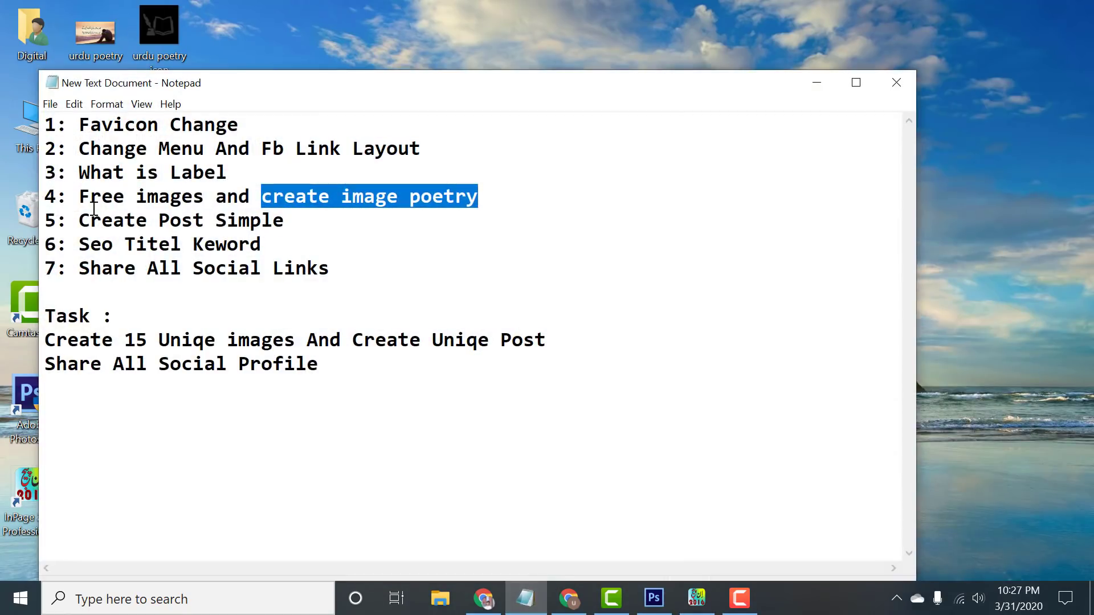
drag(81, 220, 306, 224)
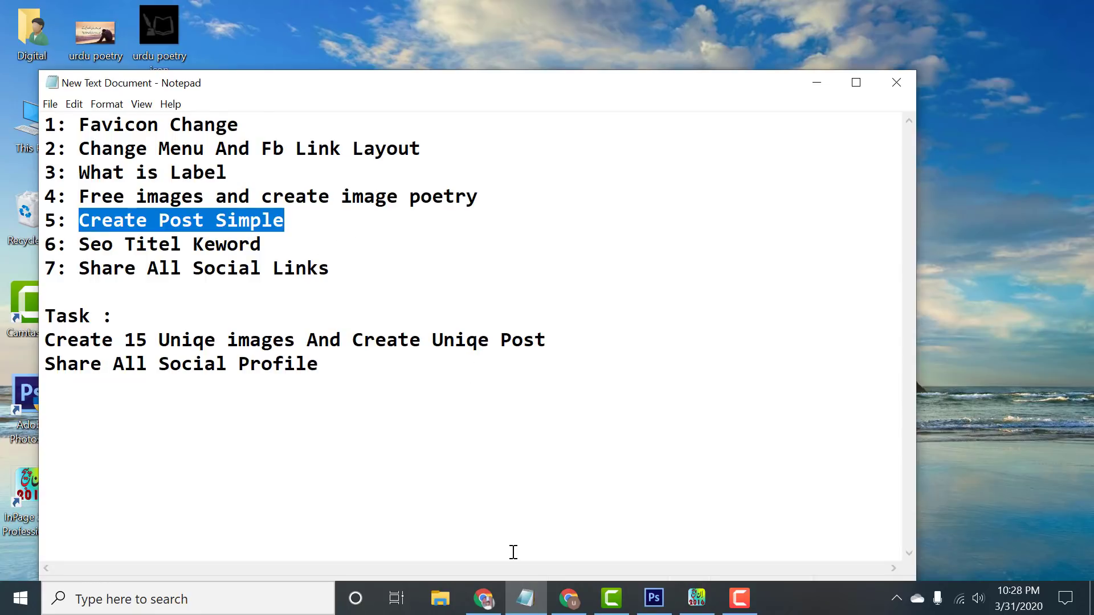
click(569, 599)
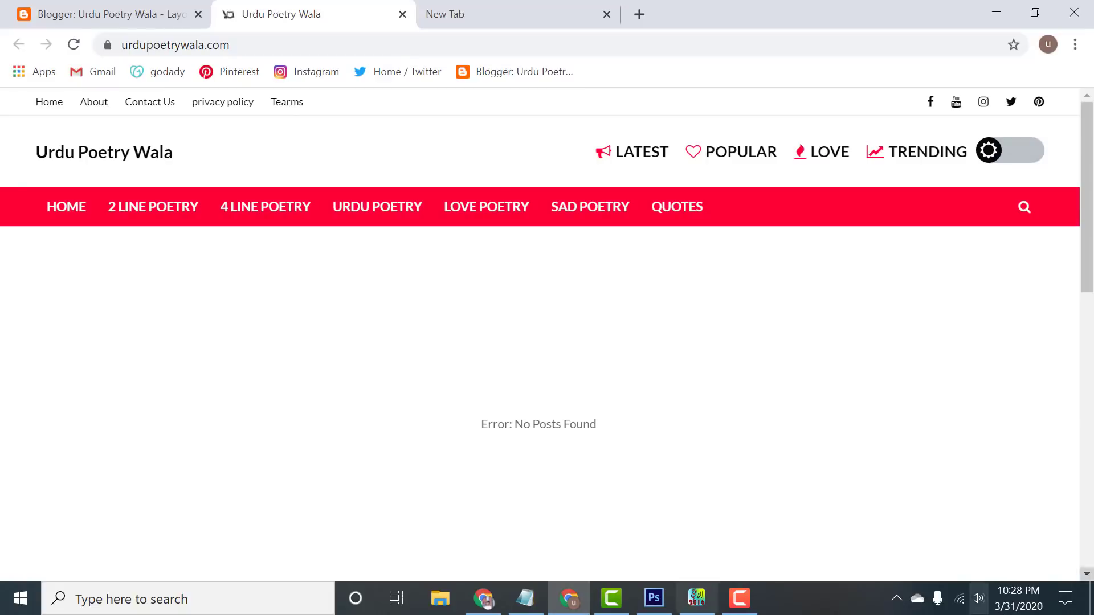
- Switch to the Blogger dashboard, list the Urdu Poetry Wala blog's posts, and start a new post
click(90, 6)
scroll(508, 430, up, 8)
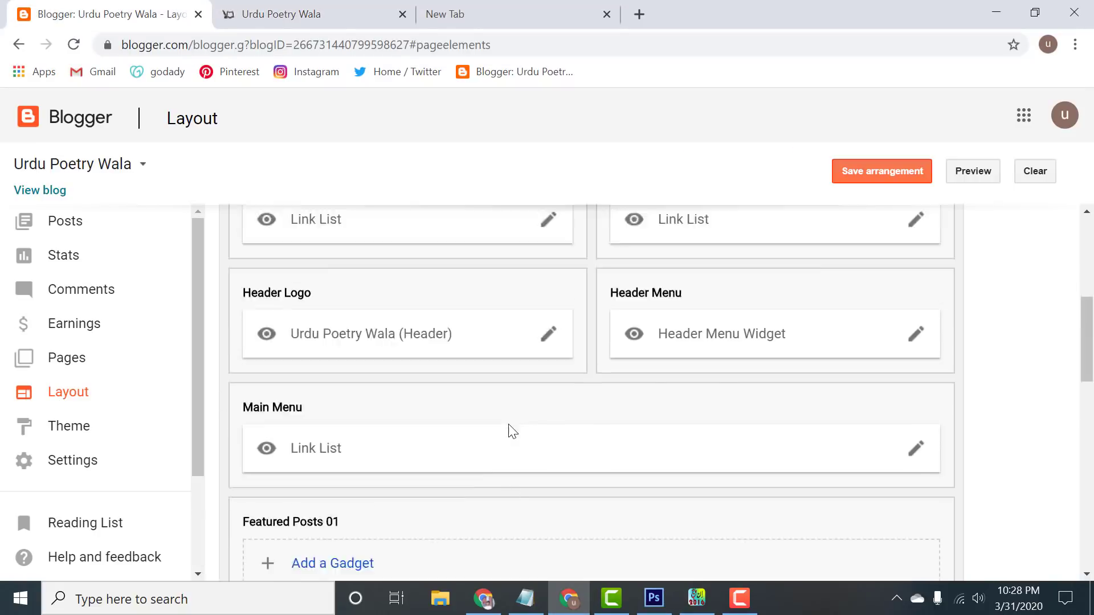
click(59, 221)
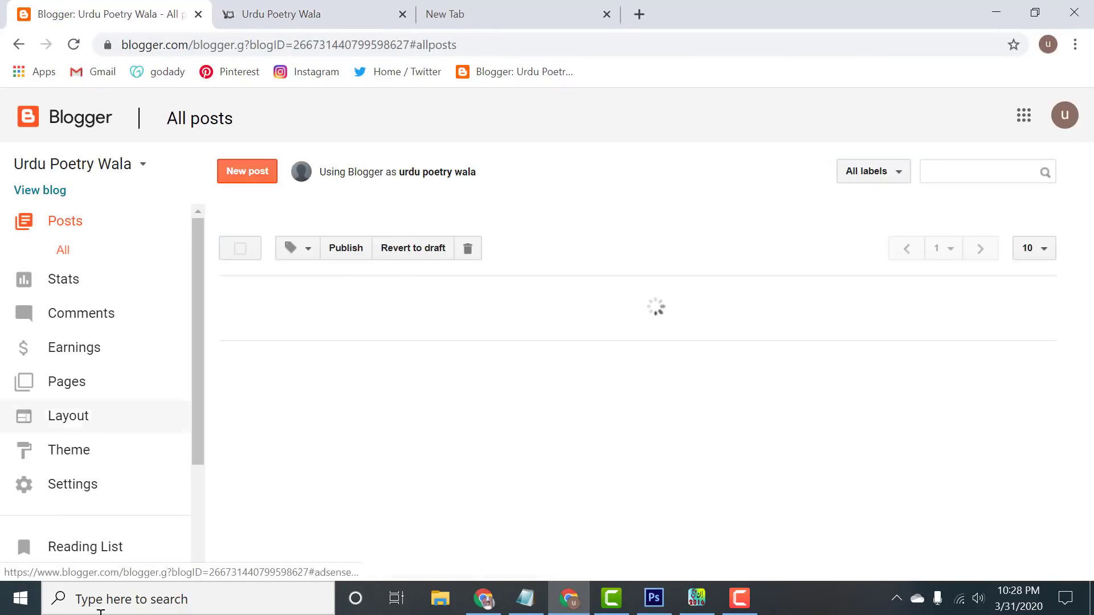
click(268, 175)
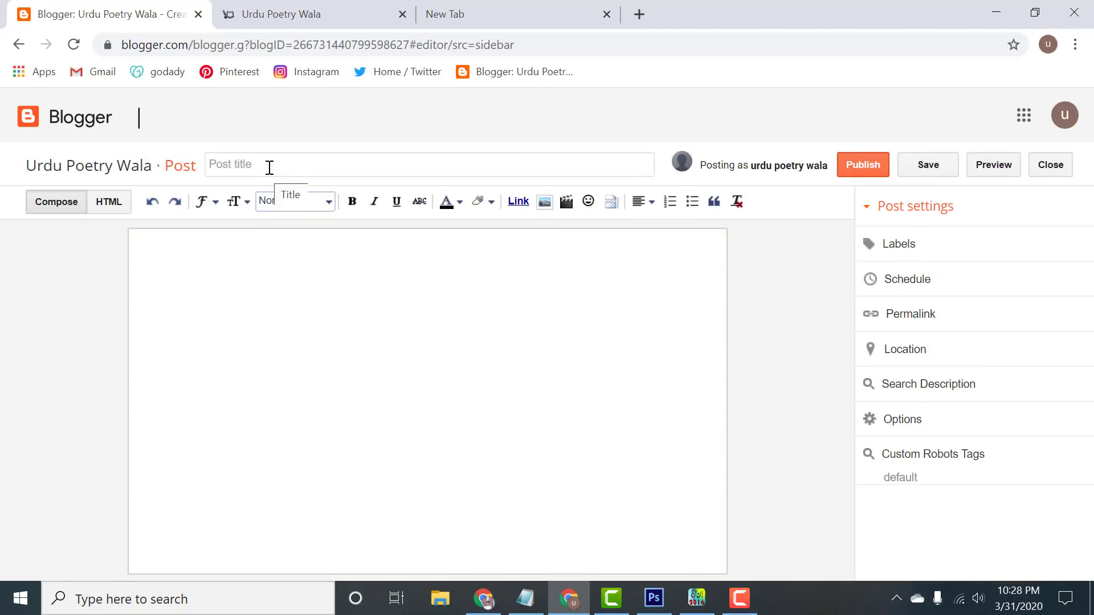
- Label the post with urdu poetry, sad poetry, urdu sad poetry and 2 line poetry, checking the categories on the live site
click(970, 255)
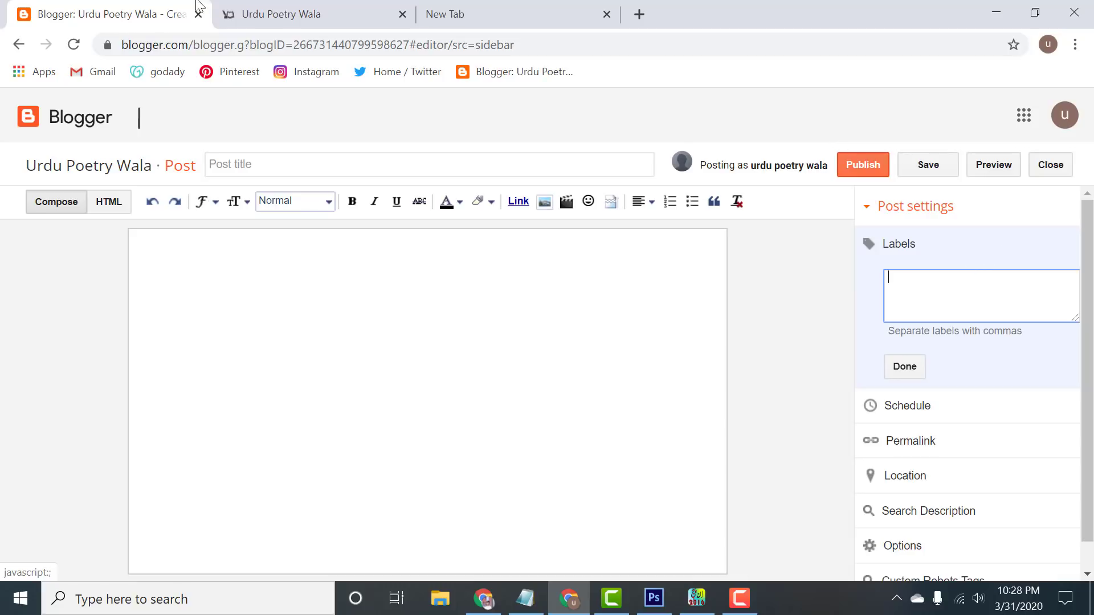
click(226, 12)
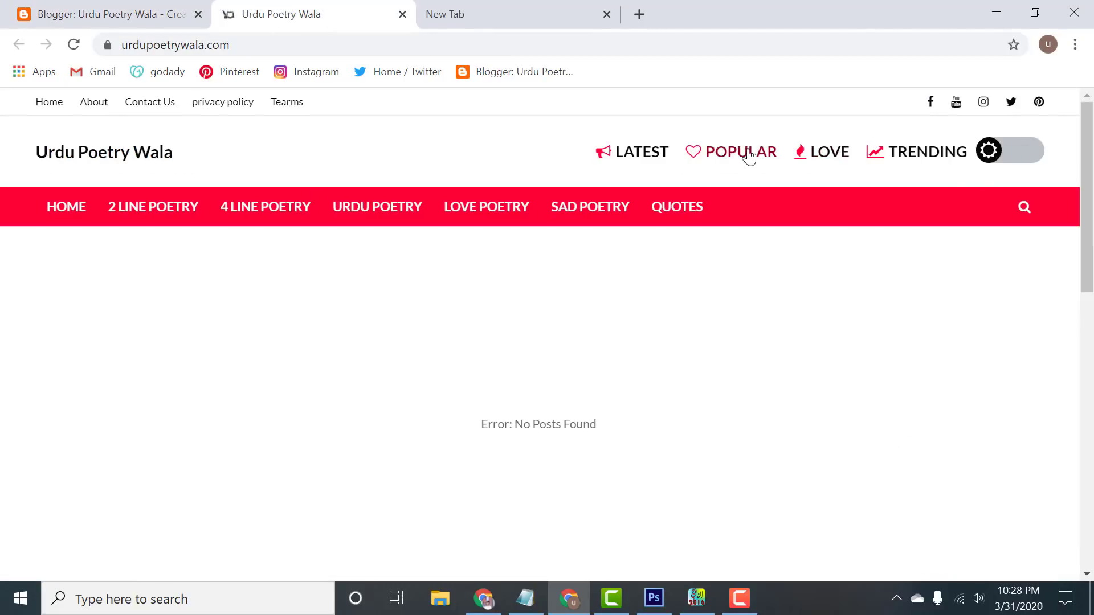
click(112, 4)
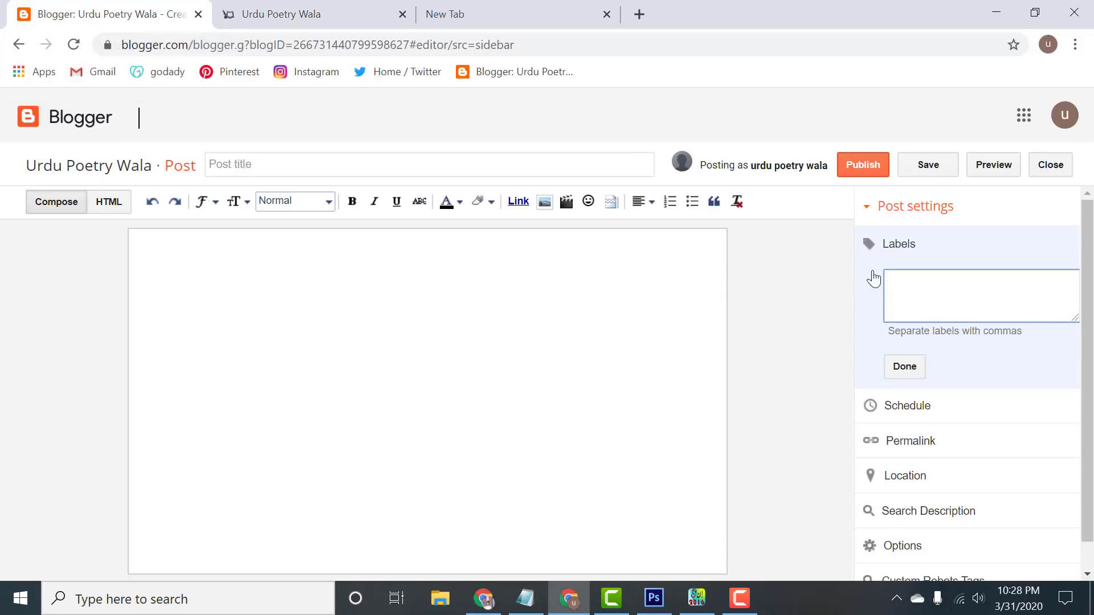
click(922, 286)
text(urdu)
text(poetry,sad poetry,urdu sad poetry,2 line poetry)
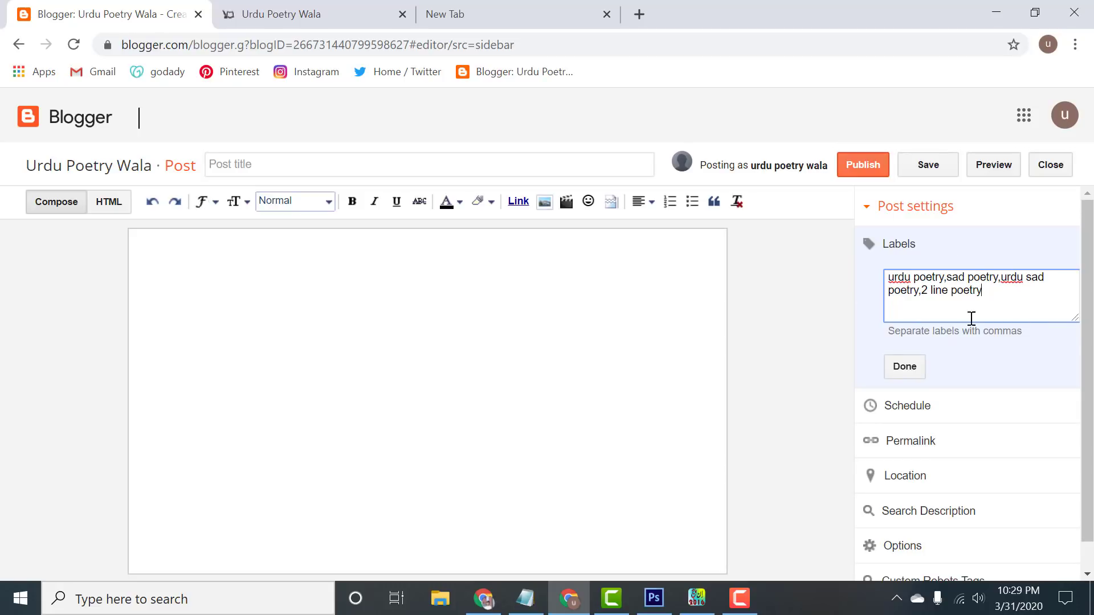
click(331, 8)
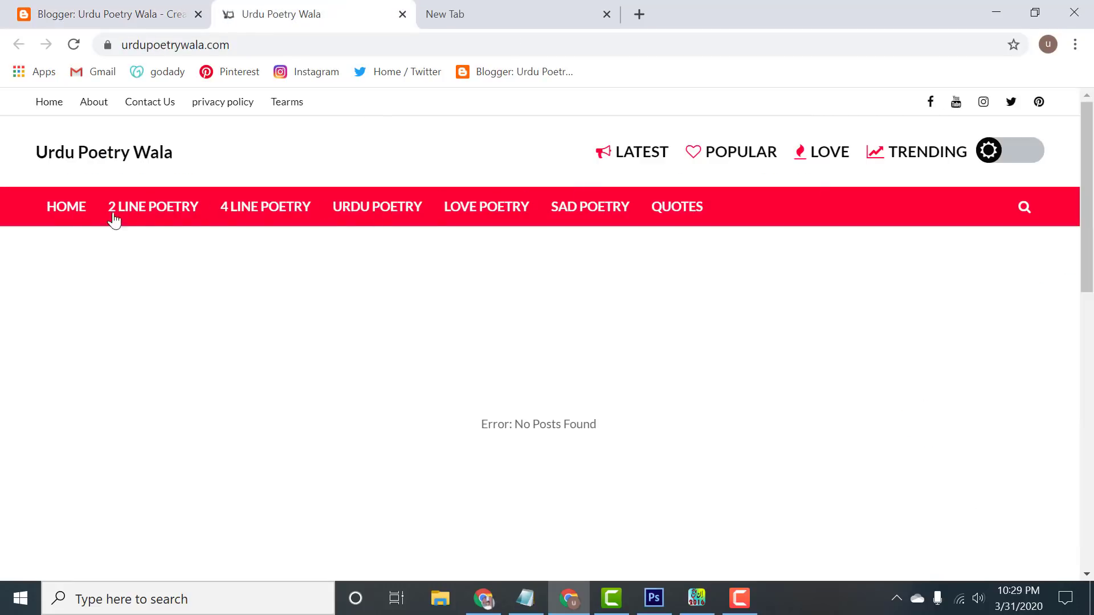
click(132, 8)
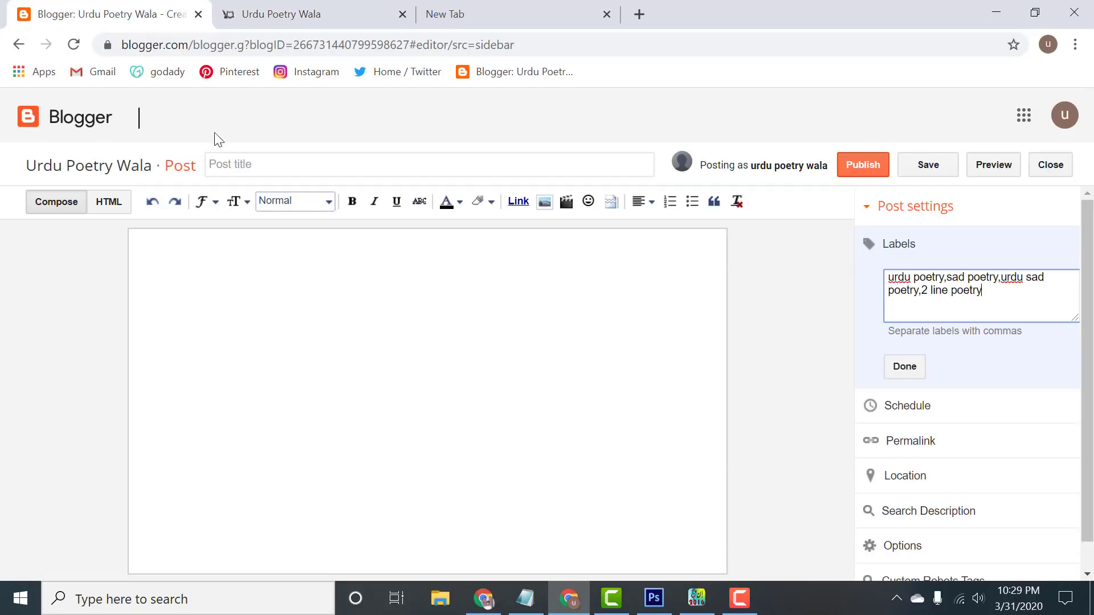
click(921, 369)
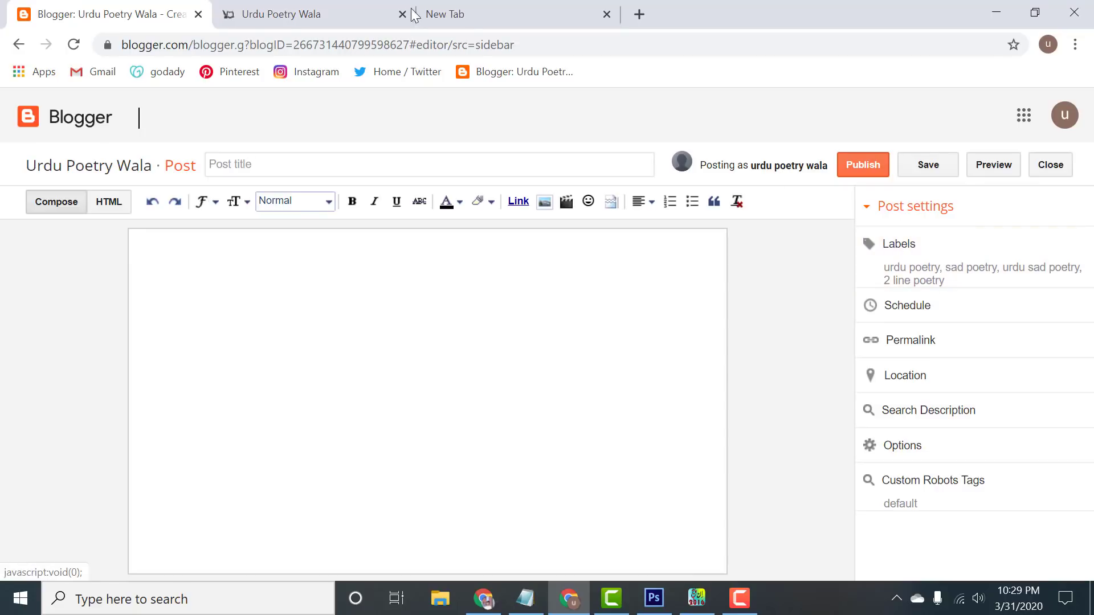
- Search Google for urdu poetry in the other Chrome window and look through the results
click(491, 8)
click(483, 598)
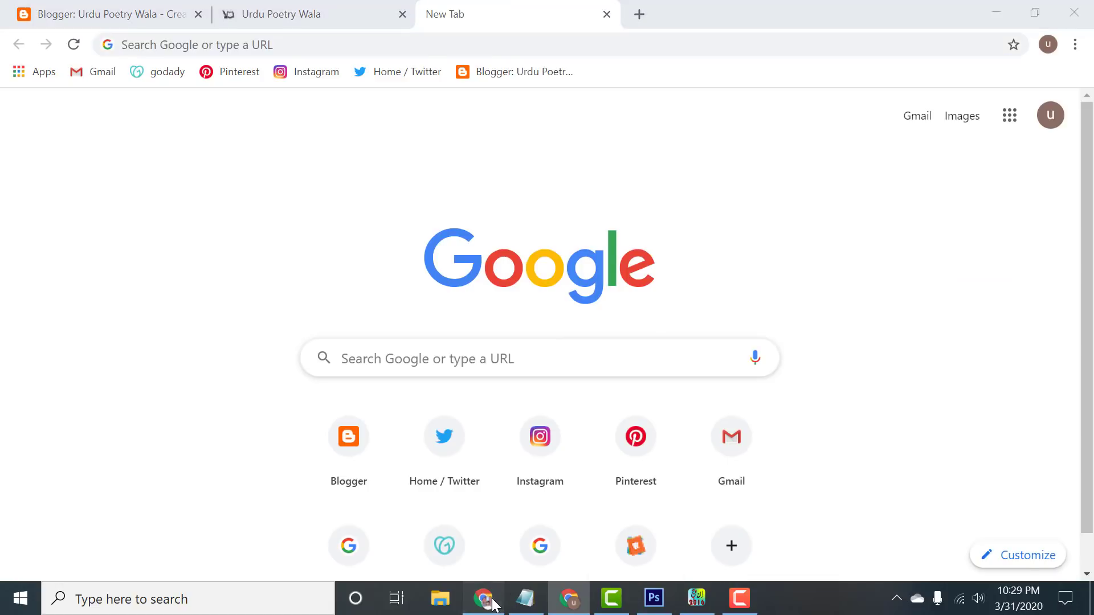
triple_click(323, 107)
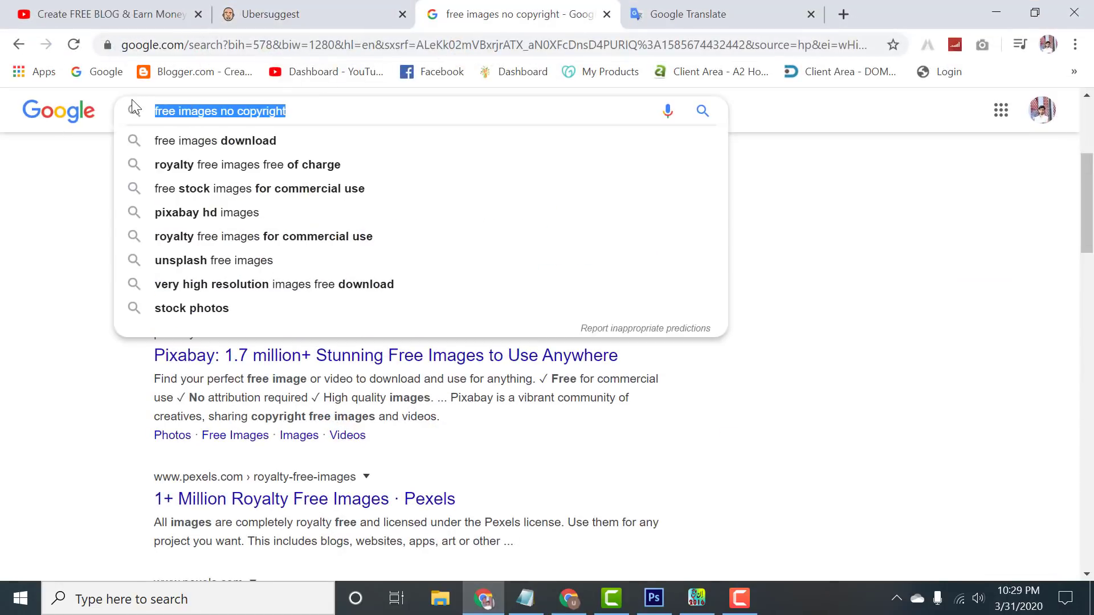
text(urdu poetry)
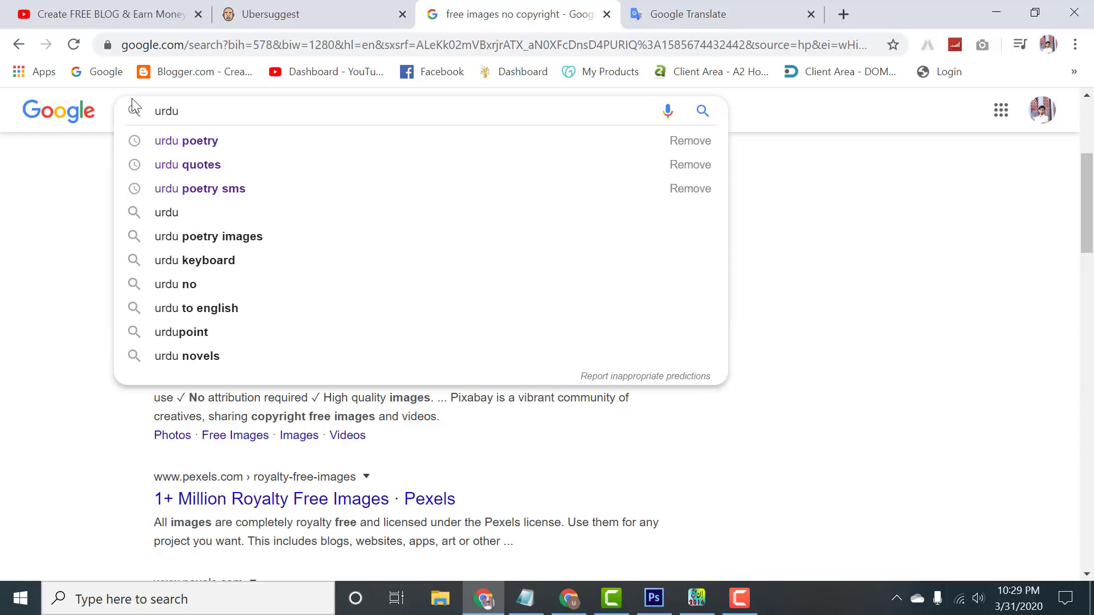
key(Return)
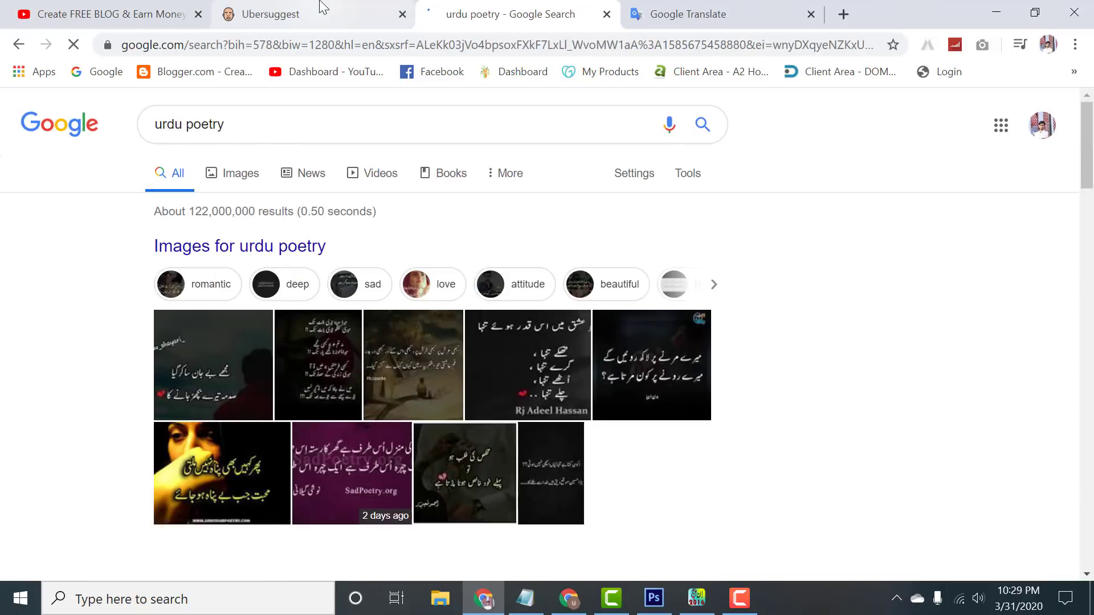
scroll(127, 249, down, 8)
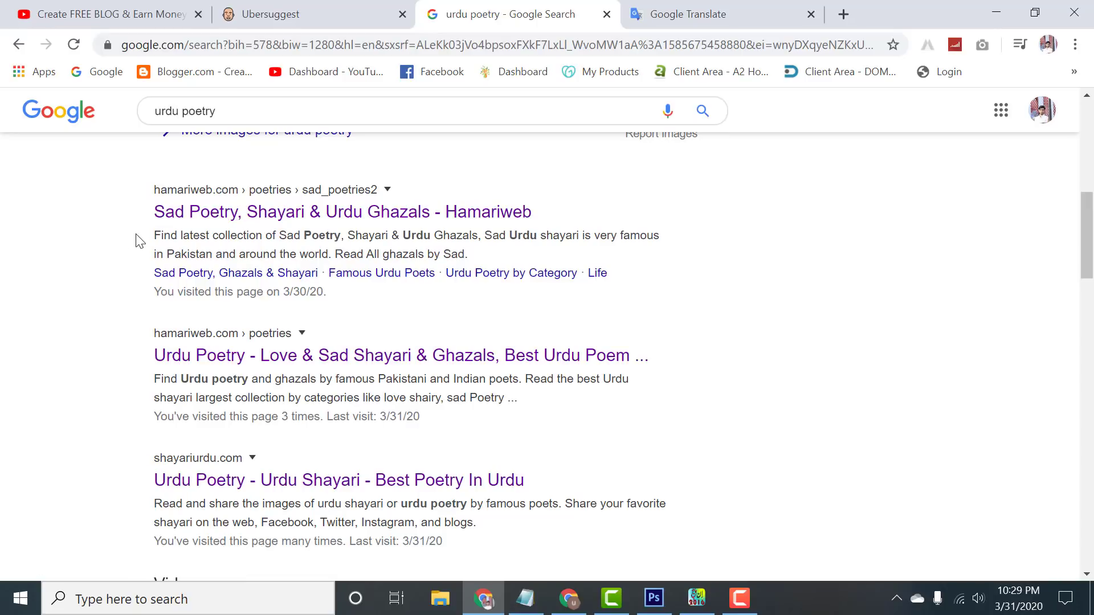
scroll(123, 342, down, 3)
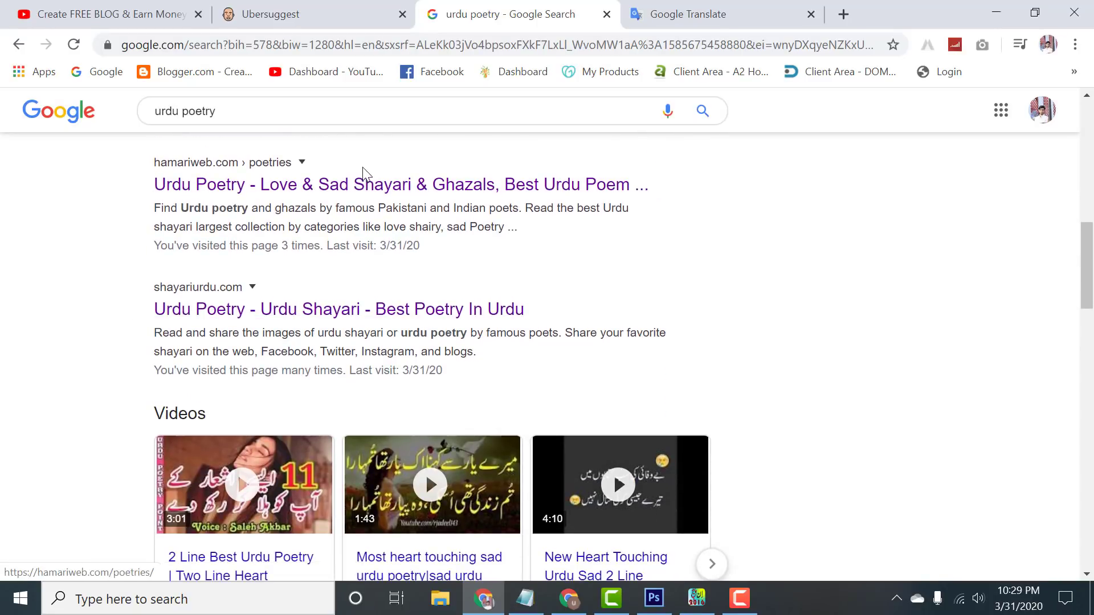
- Open the Hamariweb Urdu Poetry result and examine how the poems under Poetry of the Day are titled
click(373, 185)
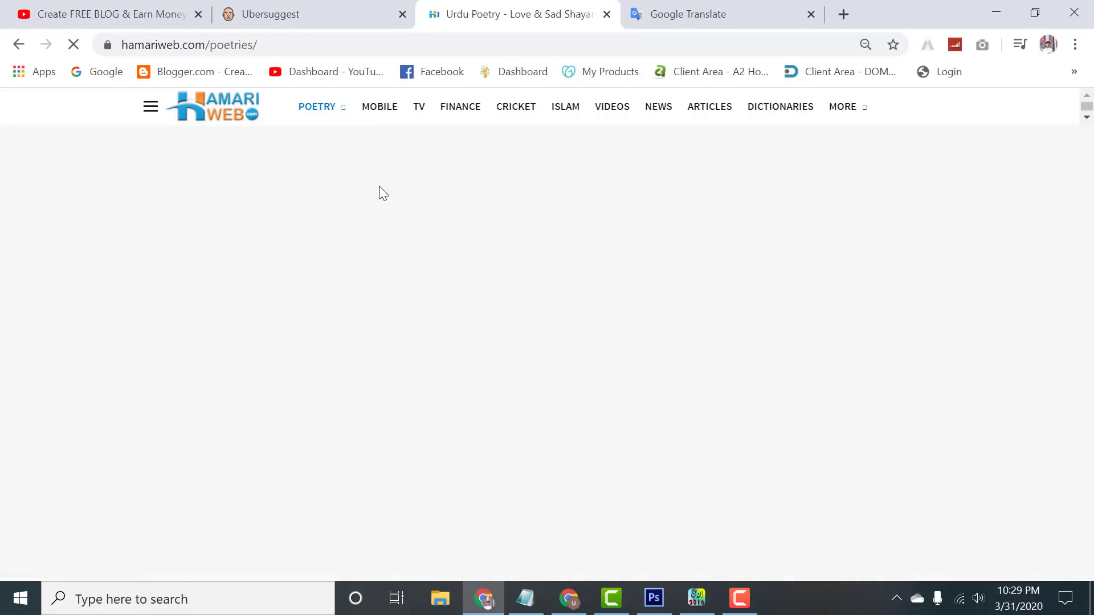
scroll(361, 214, down, 4)
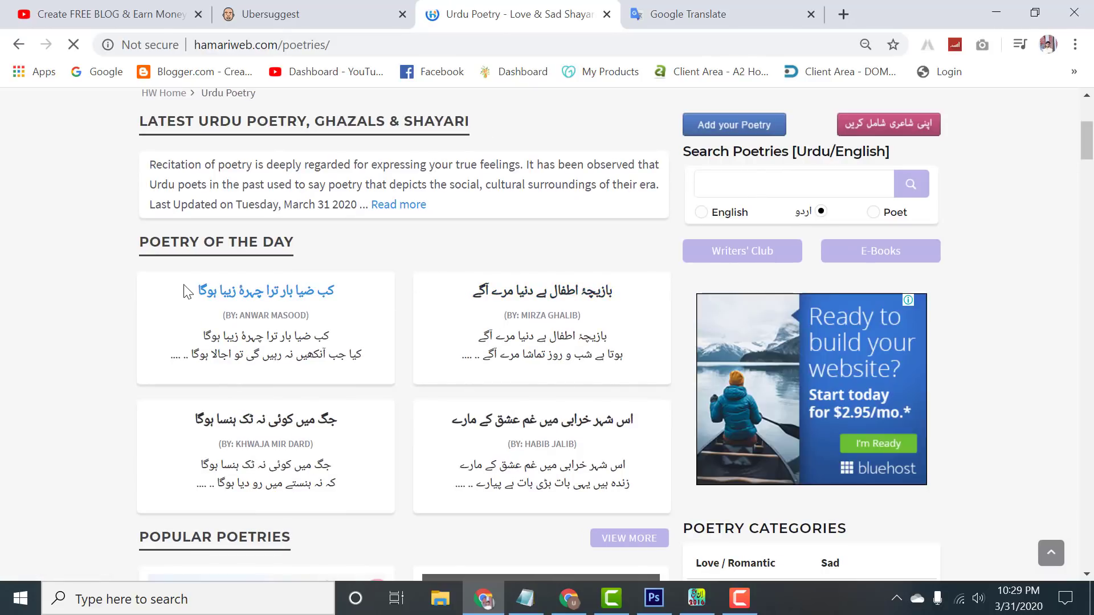
drag(193, 290, 342, 293)
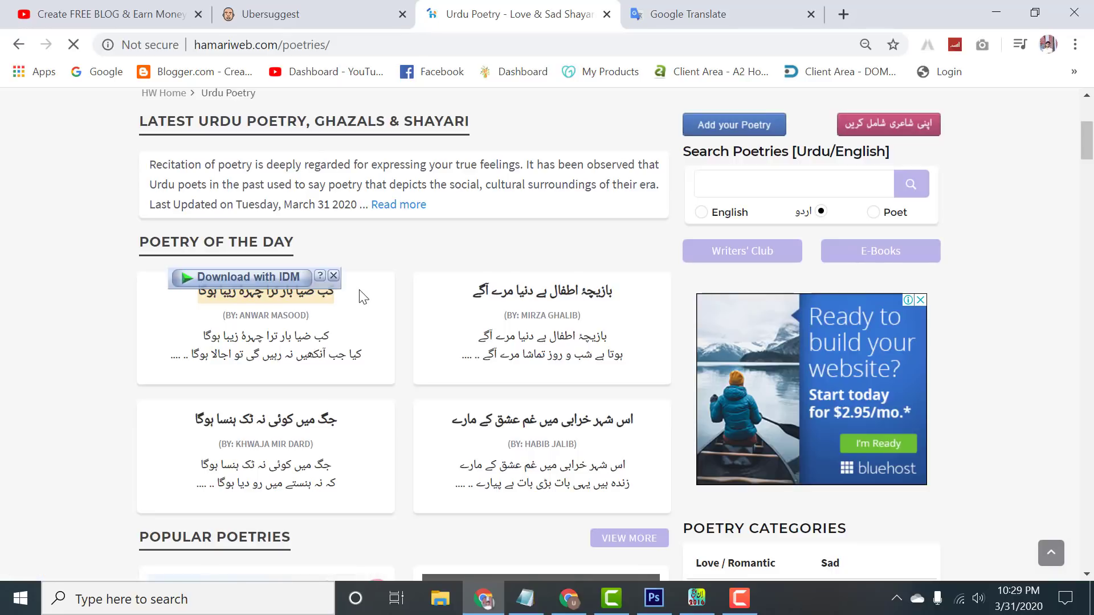
click(323, 9)
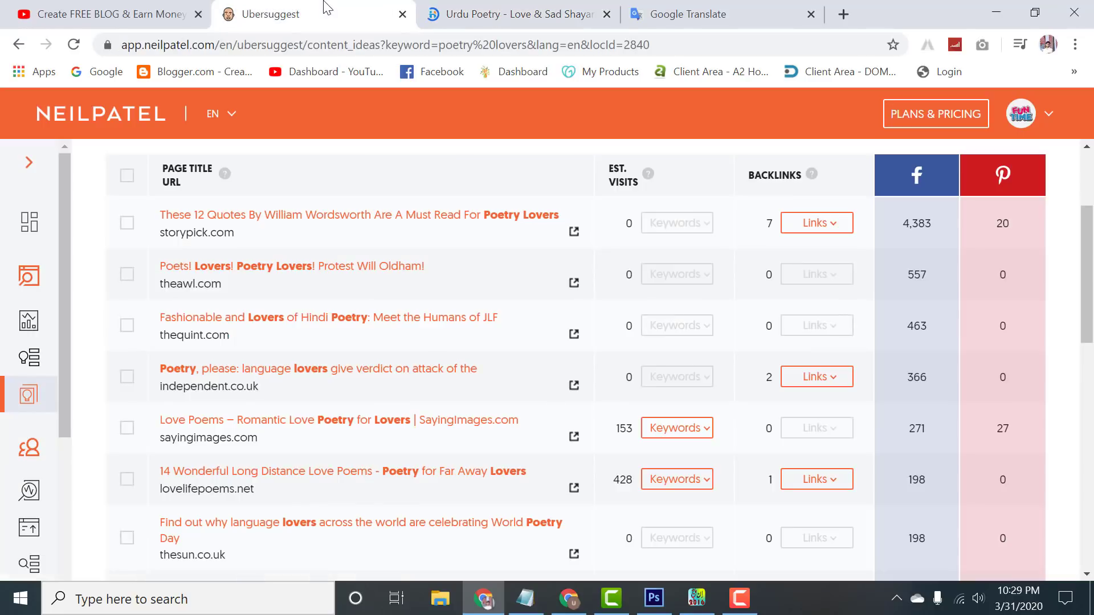
- Return to the Blogger post editor and title the post "Mery Marny Par Lakh Roe Ge / urdu Sad Poetry"
click(568, 599)
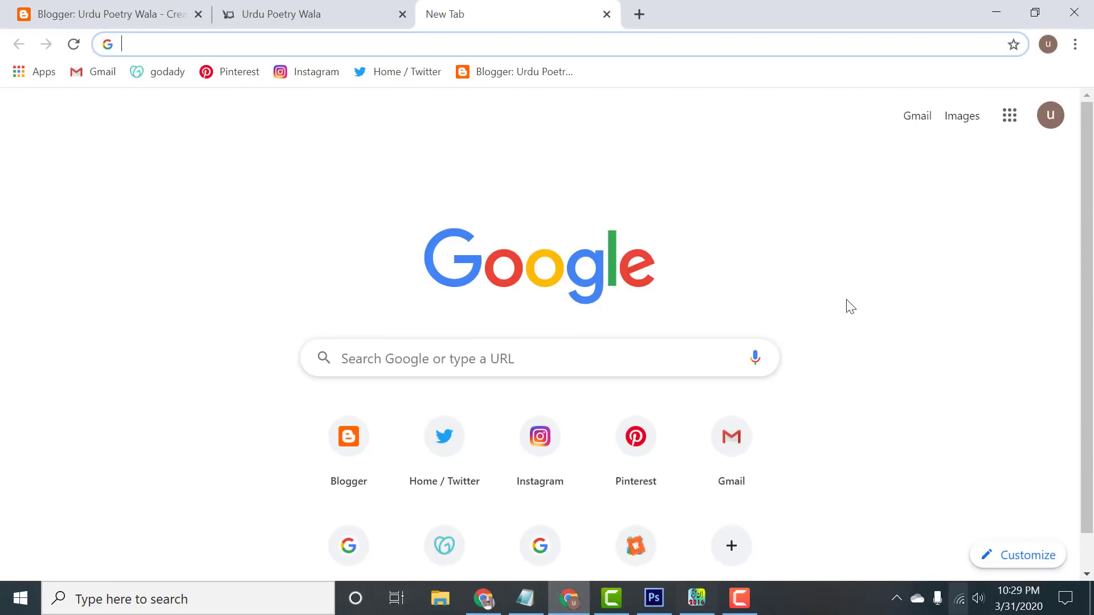
click(104, 14)
click(420, 163)
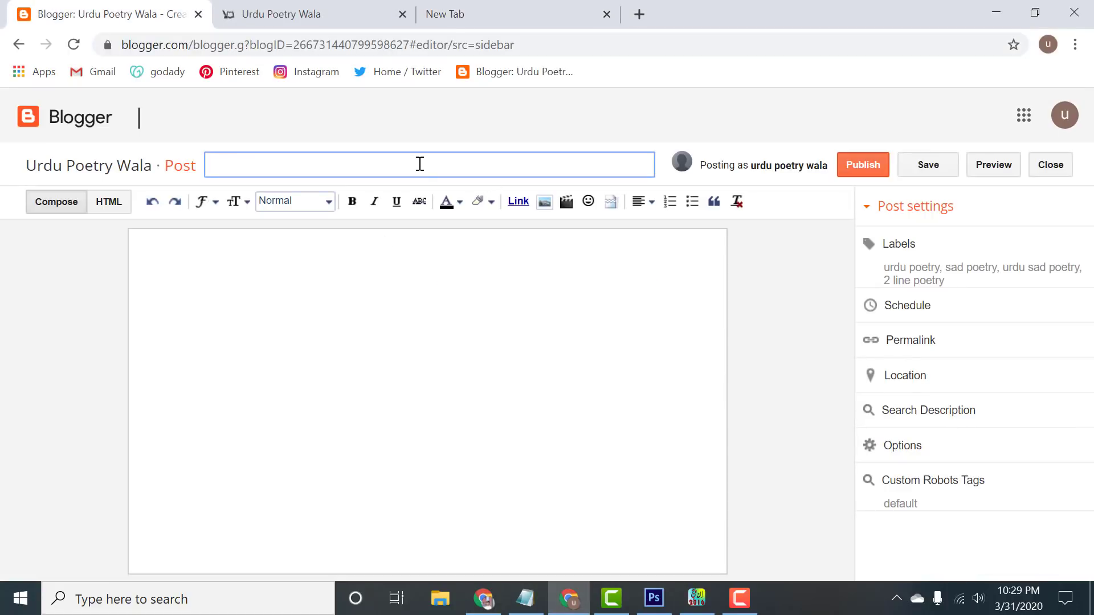
text(Mery Marny Par Lakh Roe Ge)
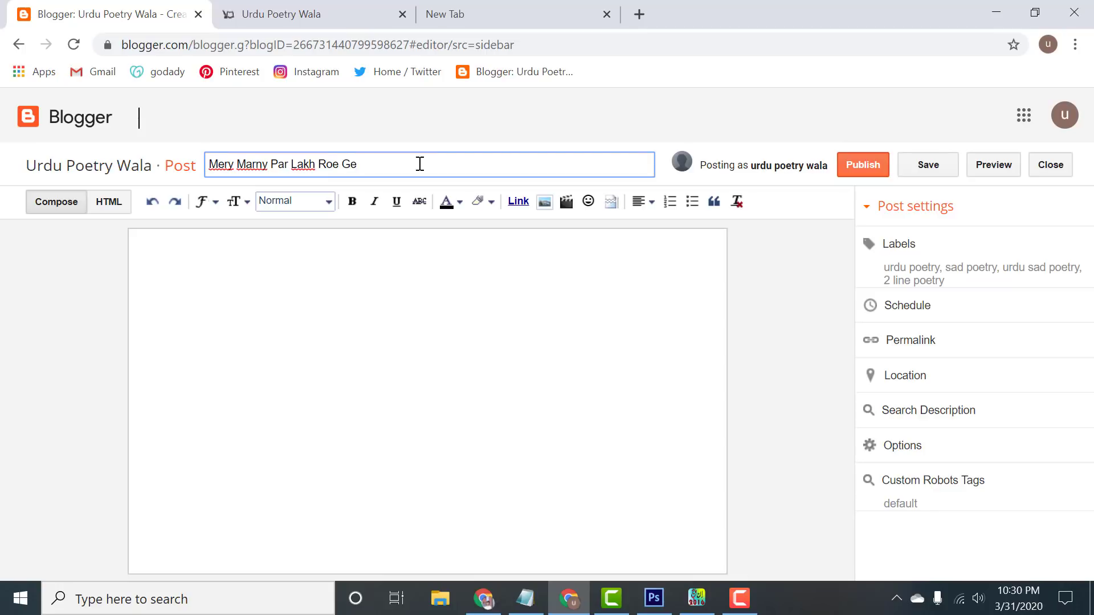
text( / urdu Sad Poetry)
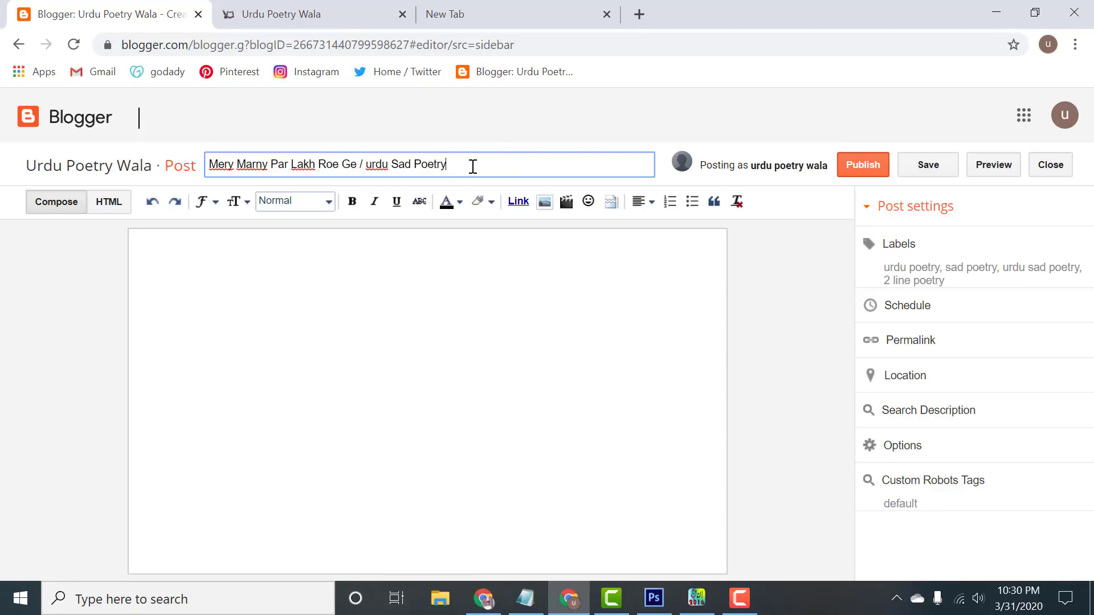
- Copy the post title "Mery Marny Par Lakh Roe Ge / urdu Sad Poetry" into the post's search description
drag(473, 166, 202, 180)
key(ctrl+c)
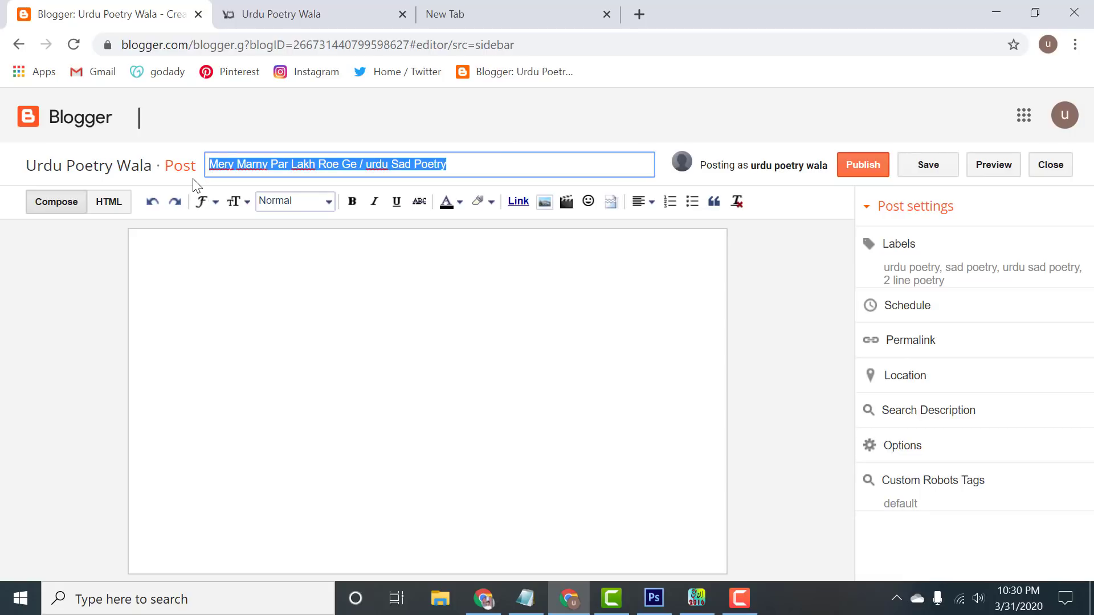
click(323, 291)
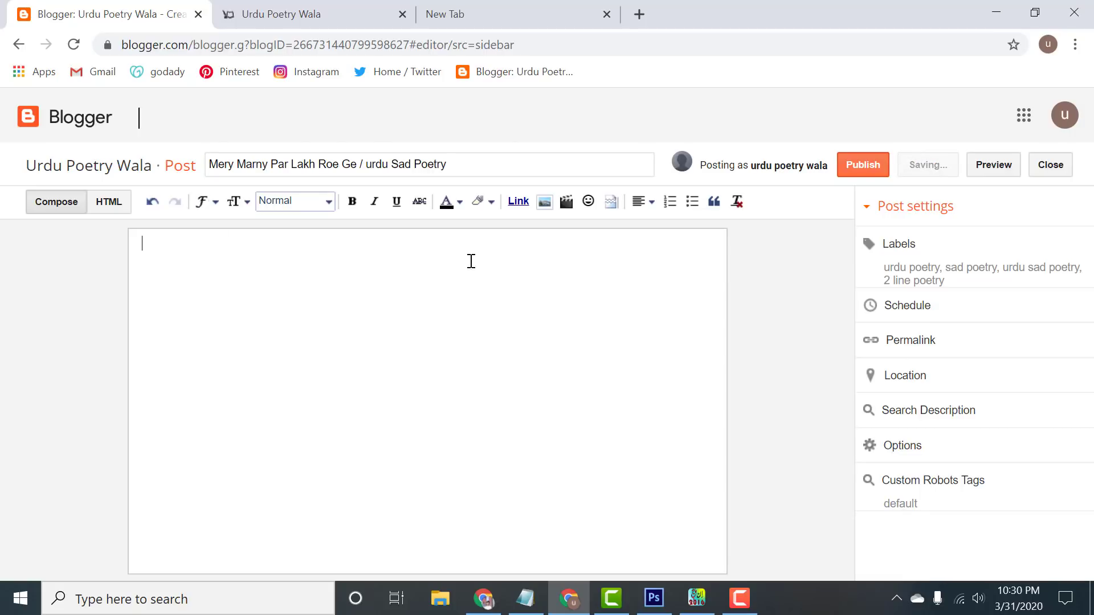
click(983, 420)
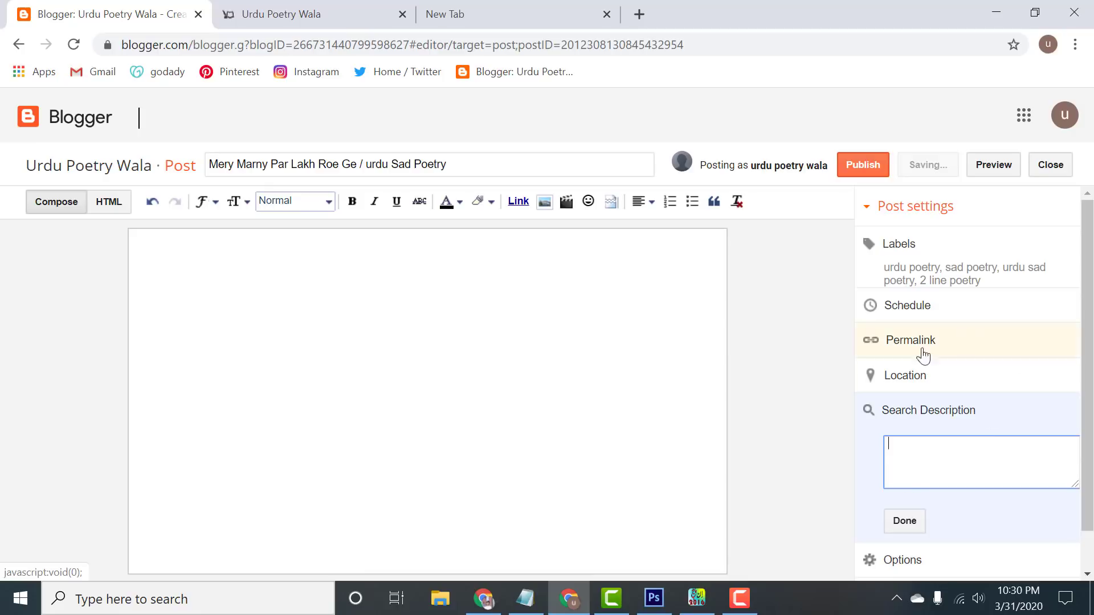
key(ctrl+v)
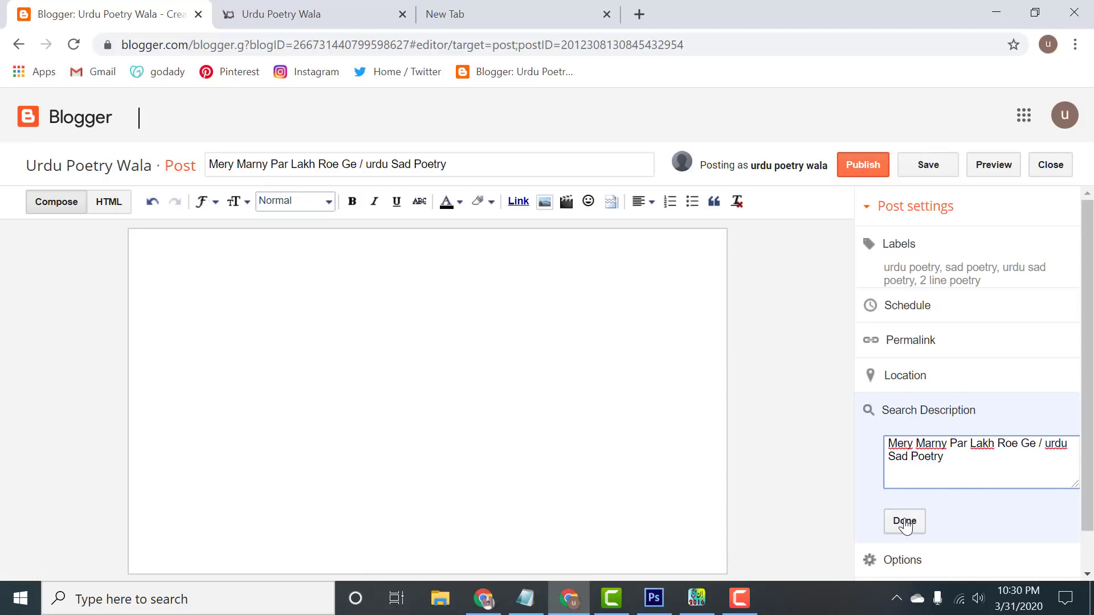